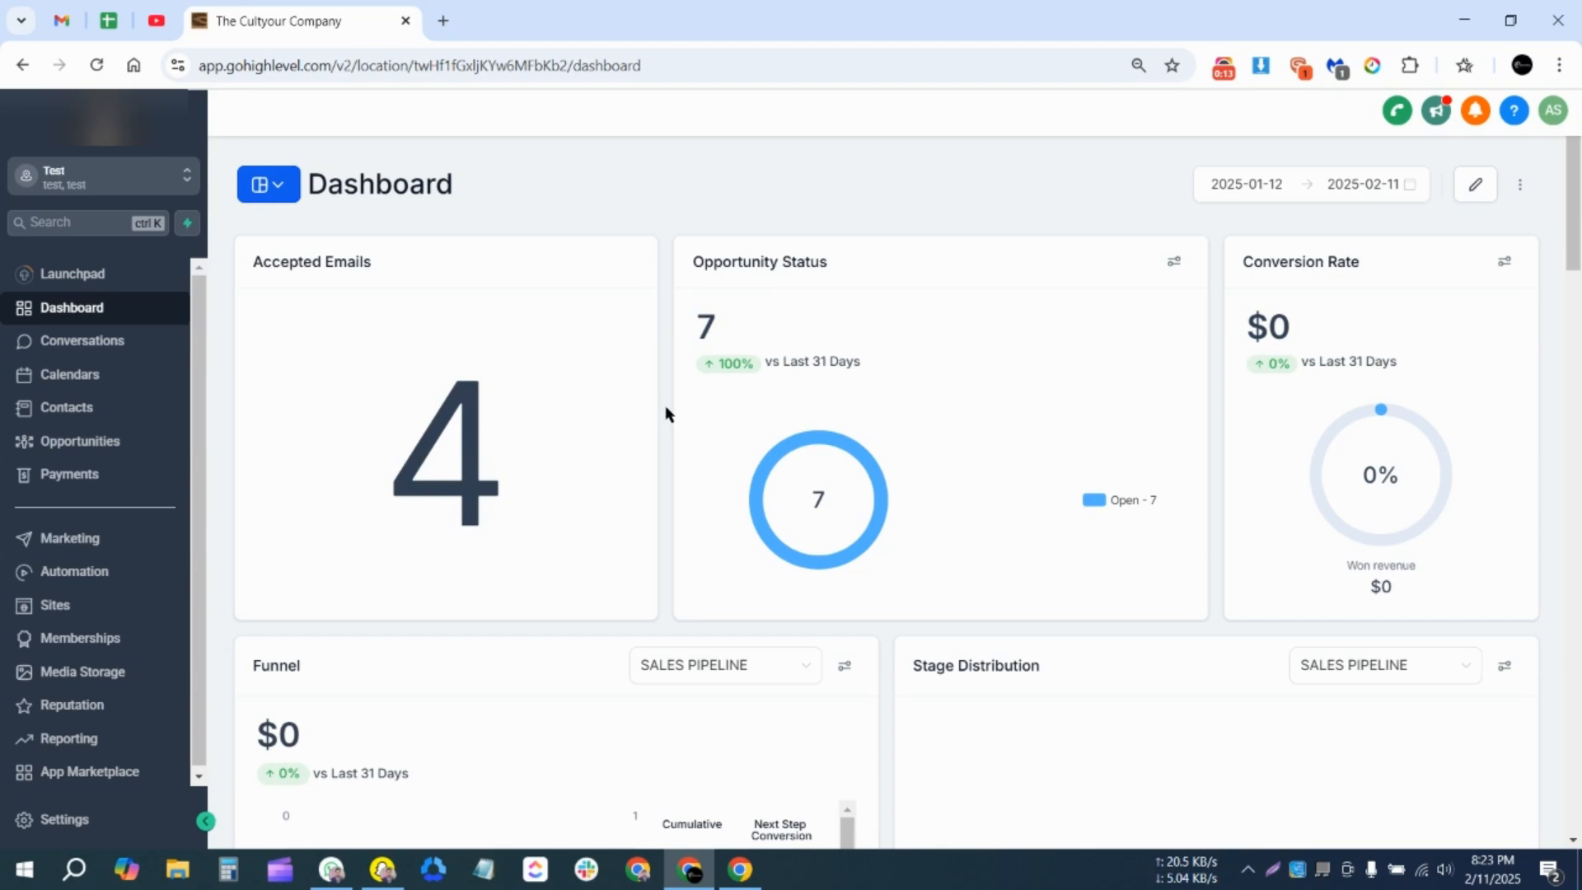
# Open the task list in the contacts area.
pyautogui.click(66, 407)
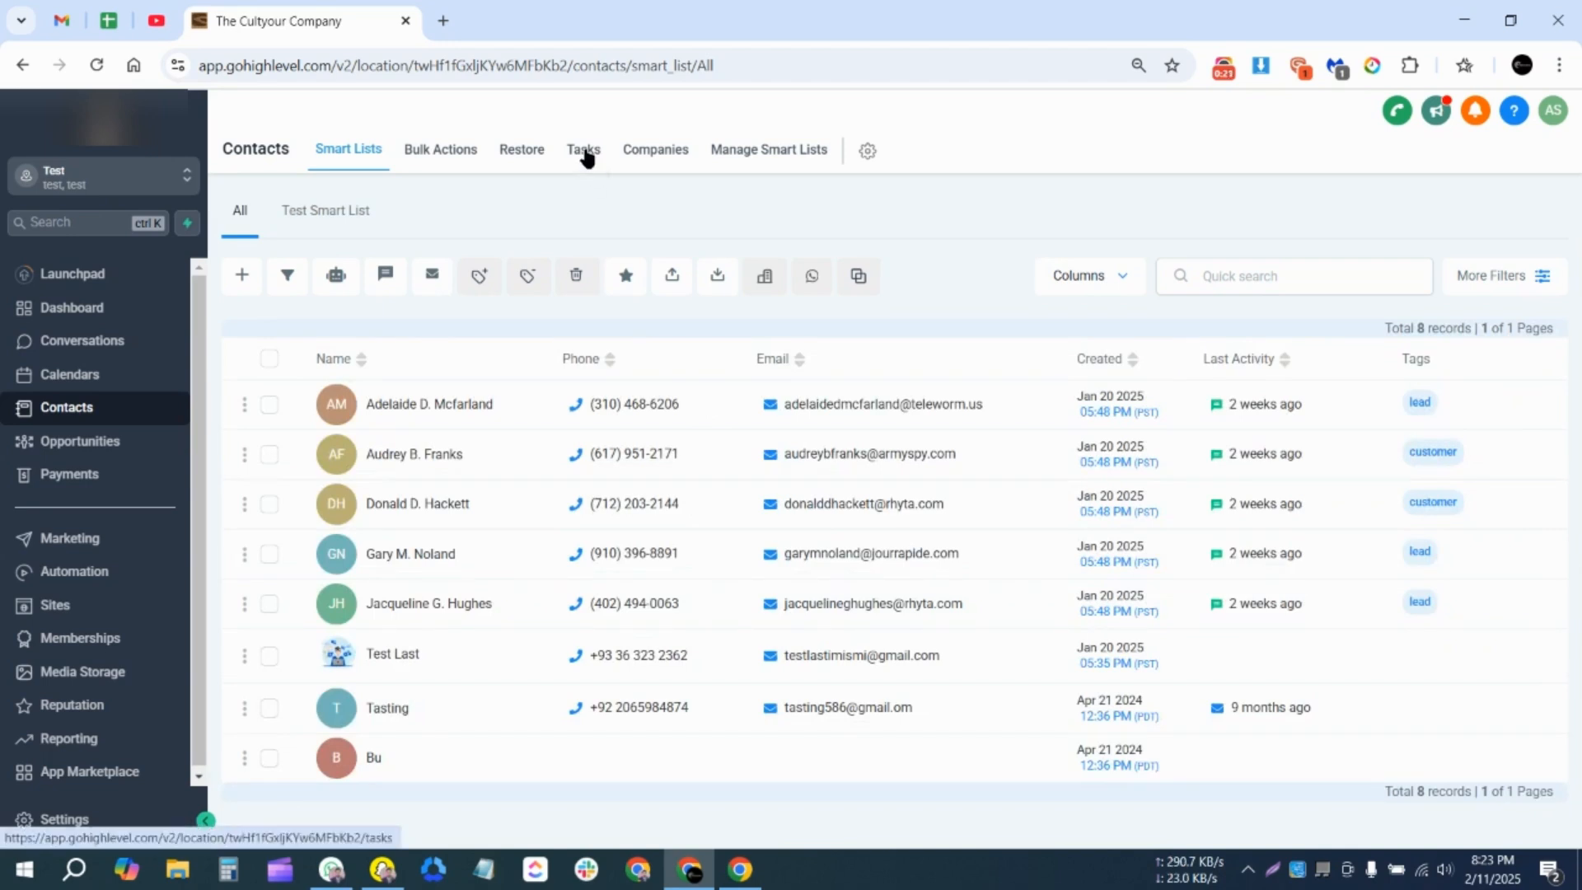
pyautogui.click(584, 151)
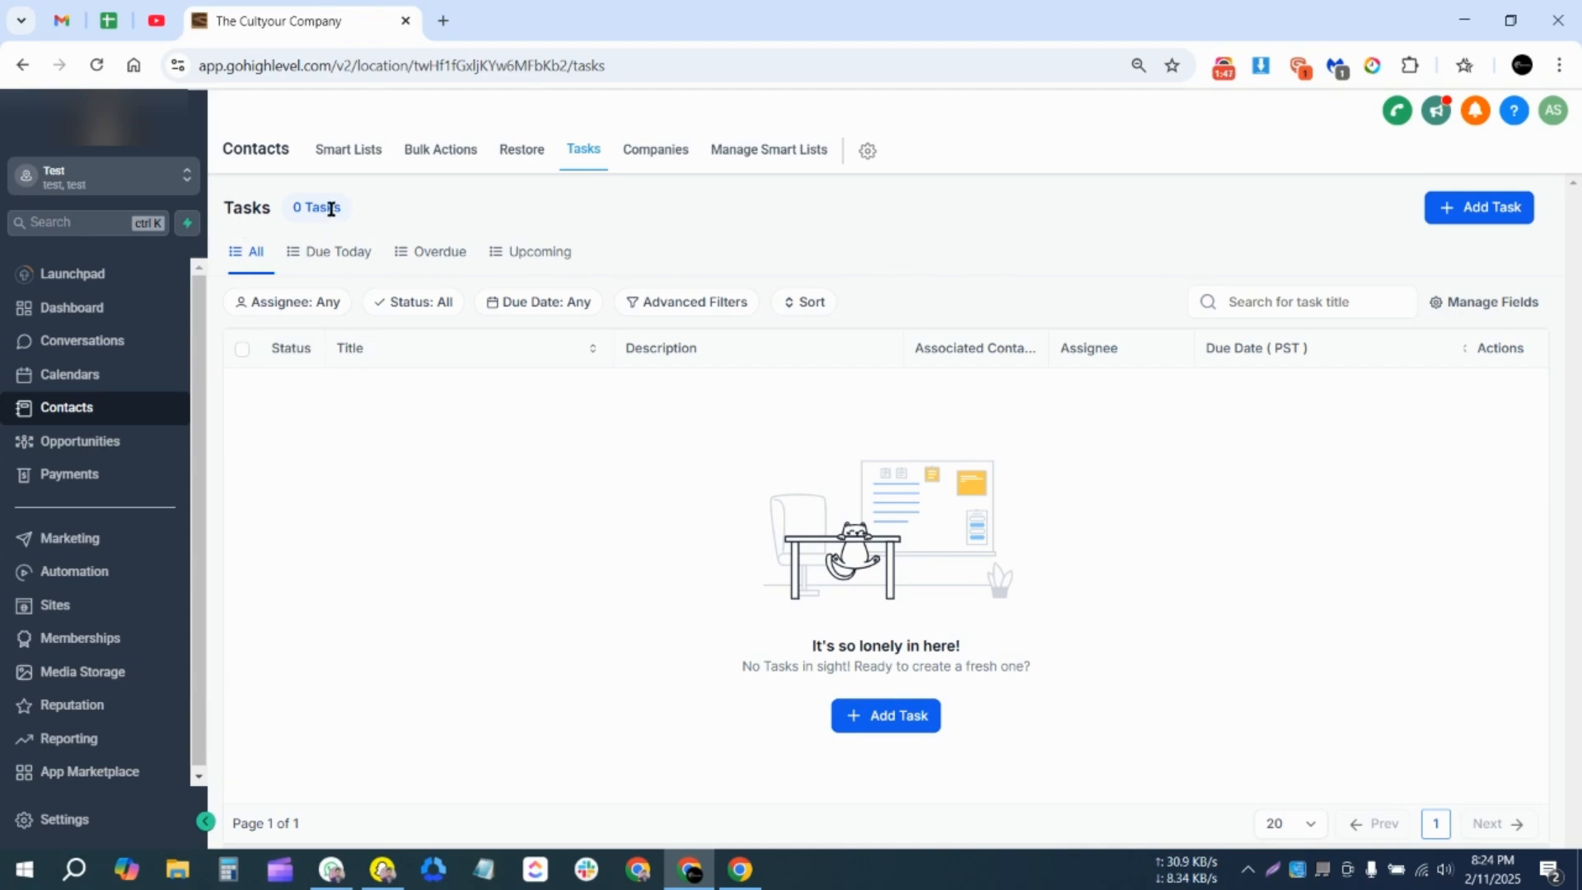
pyautogui.moveTo(294, 208); pyautogui.dragTo(342, 210)
pyautogui.click(343, 211)
pyautogui.click(79, 441)
# Review the assignee, status and due date filter choices for the task list.
pyautogui.click(295, 306)
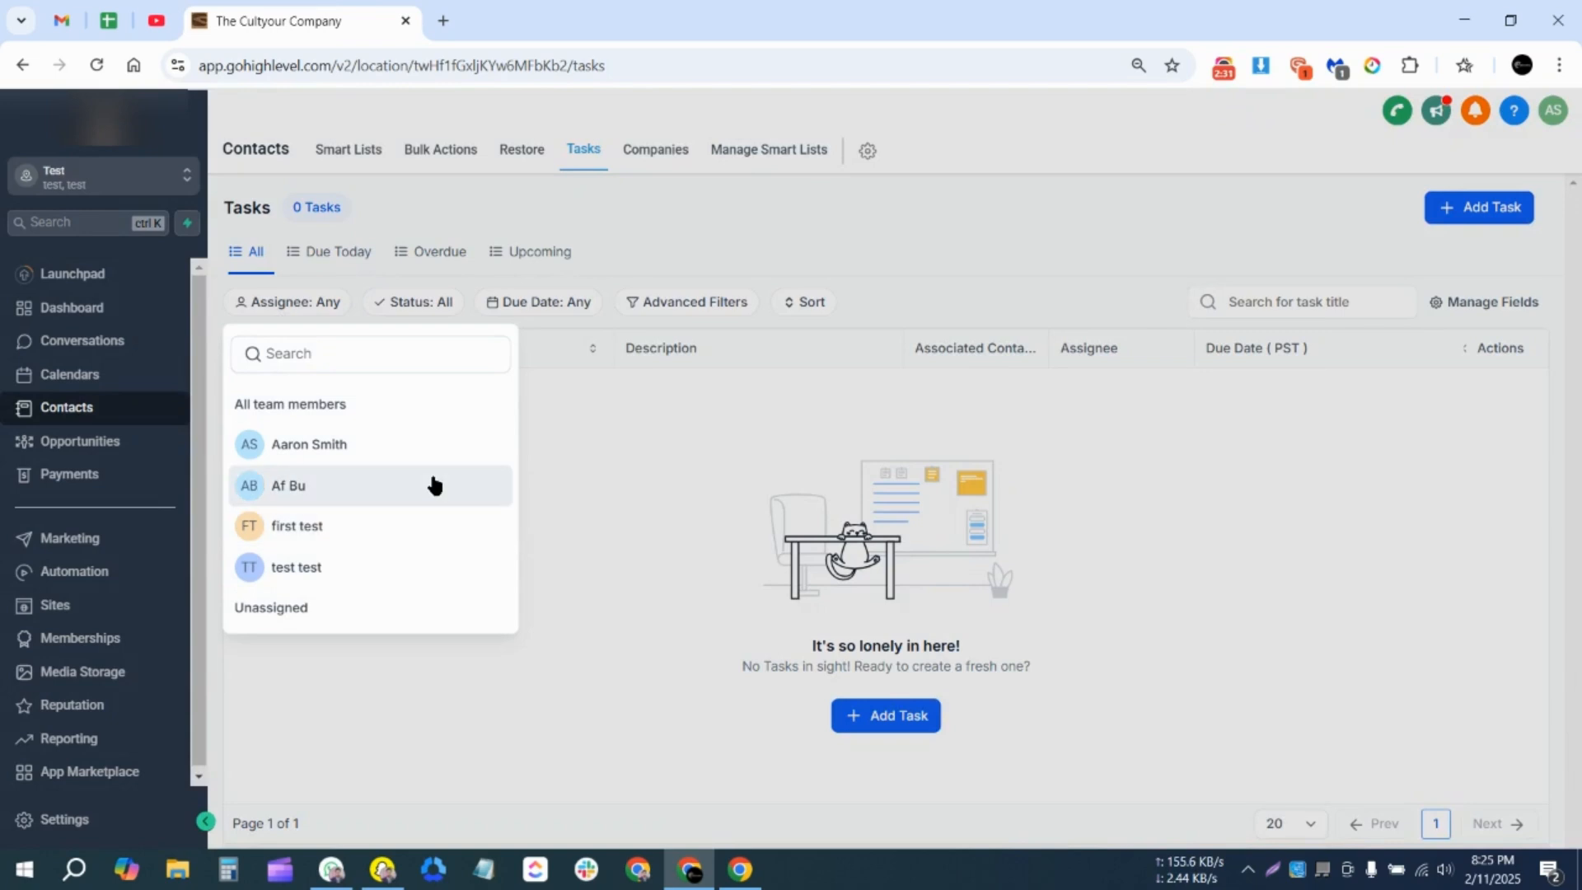
pyautogui.click(681, 501)
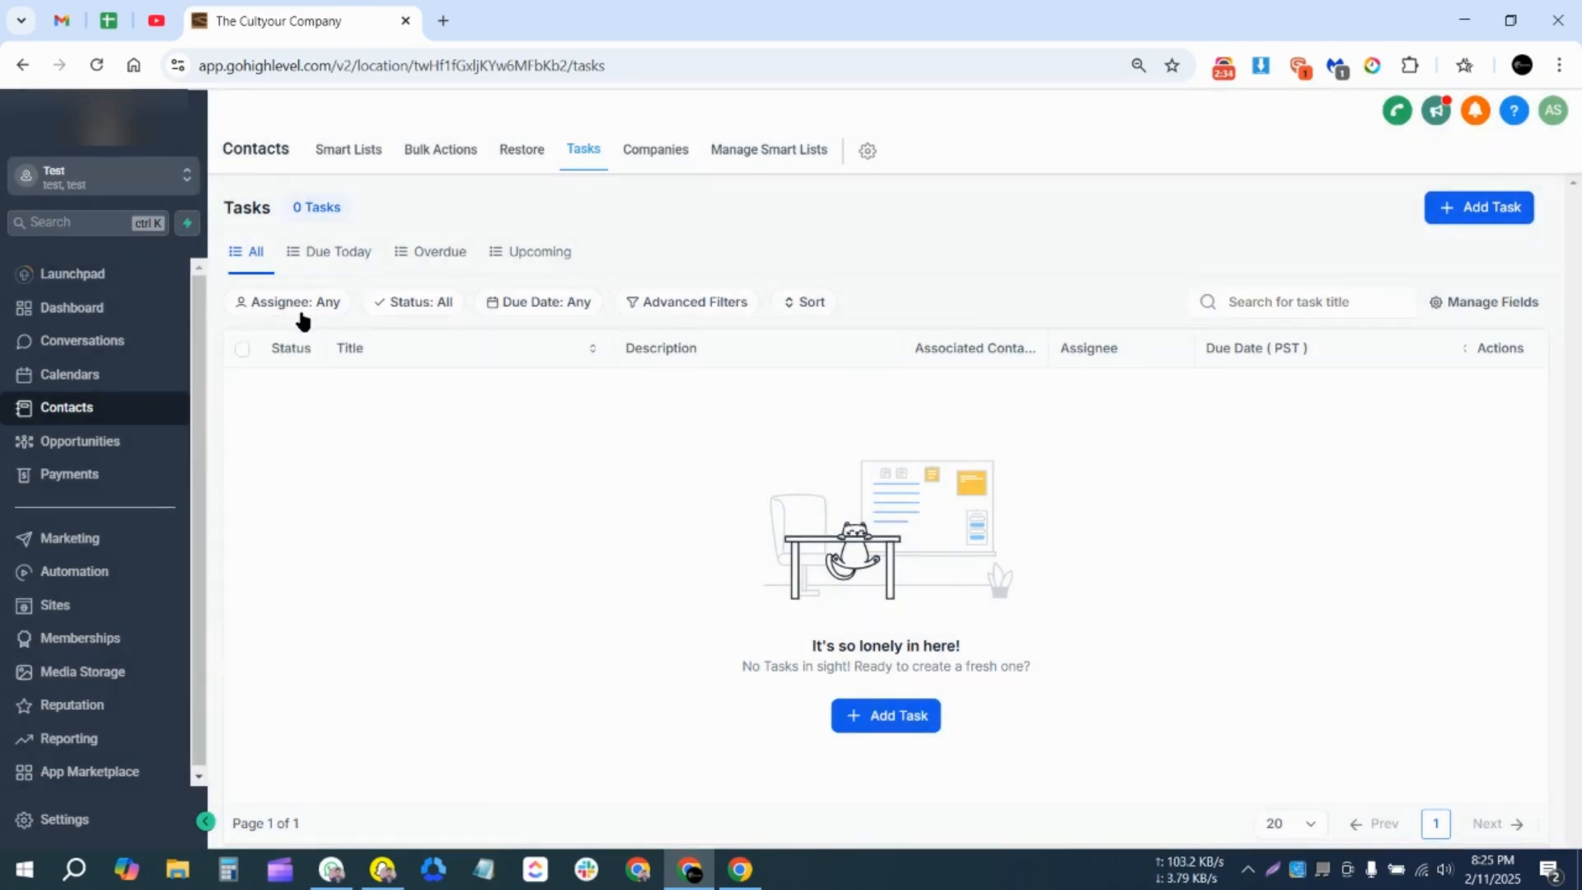
pyautogui.click(422, 303)
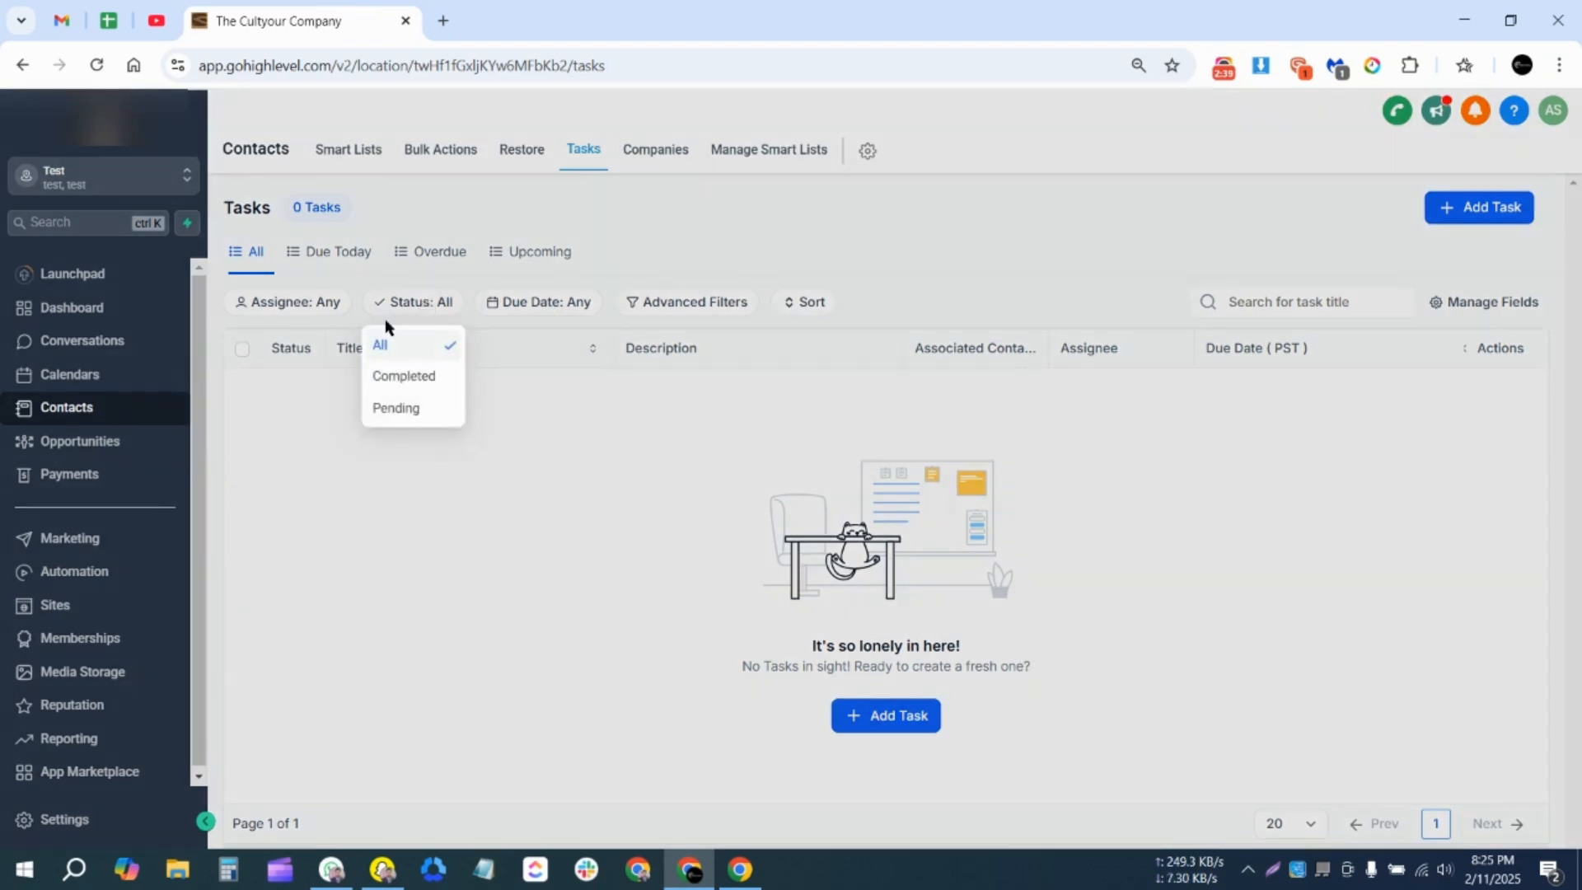
pyautogui.click(602, 510)
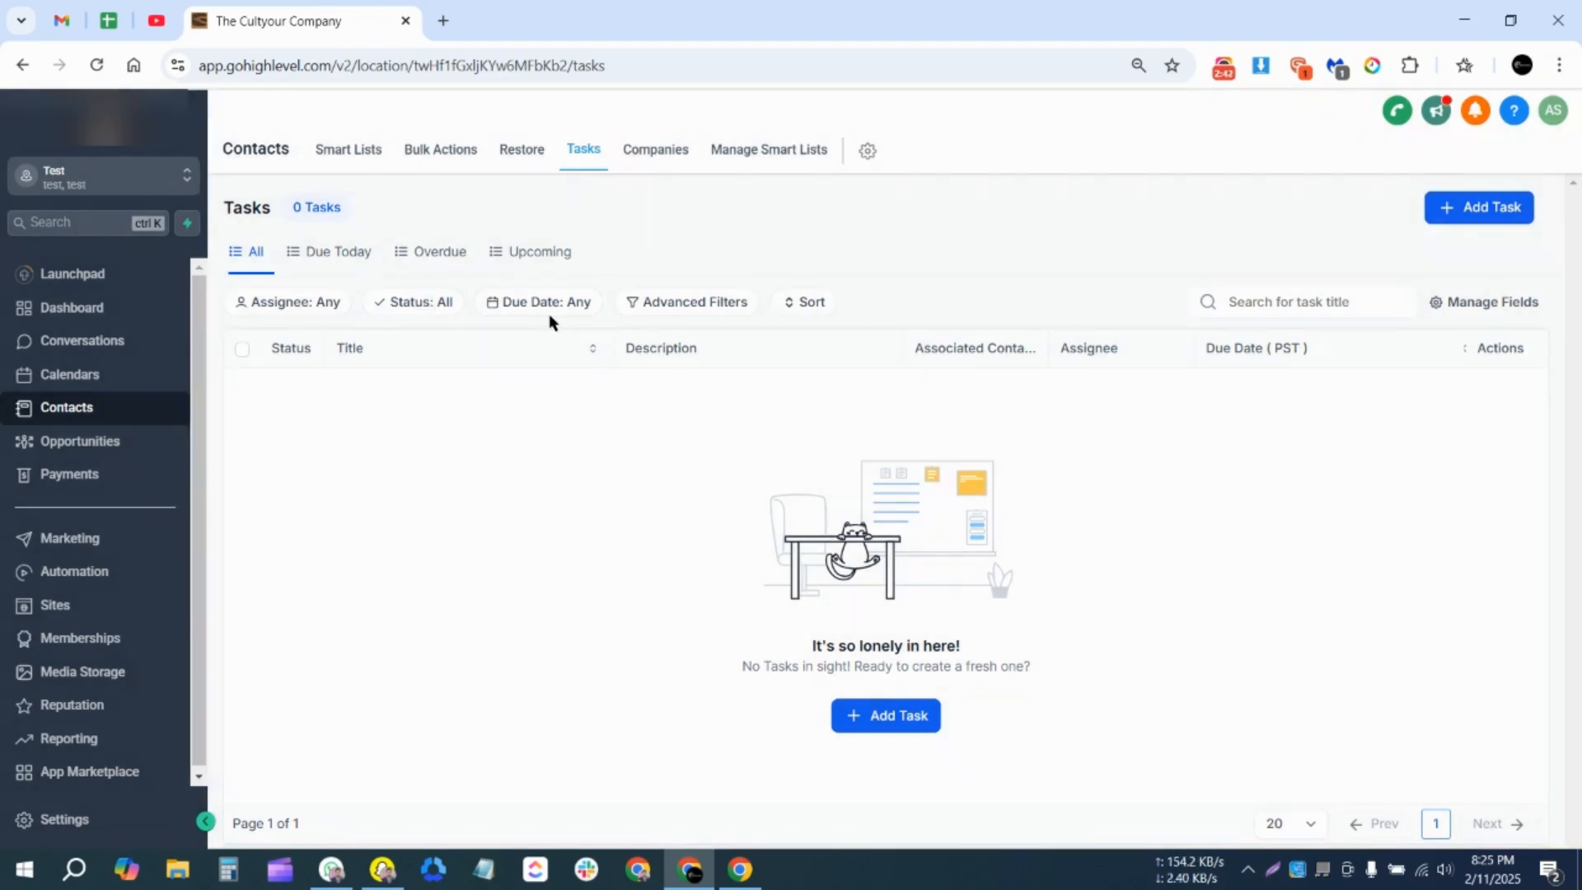
pyautogui.click(547, 303)
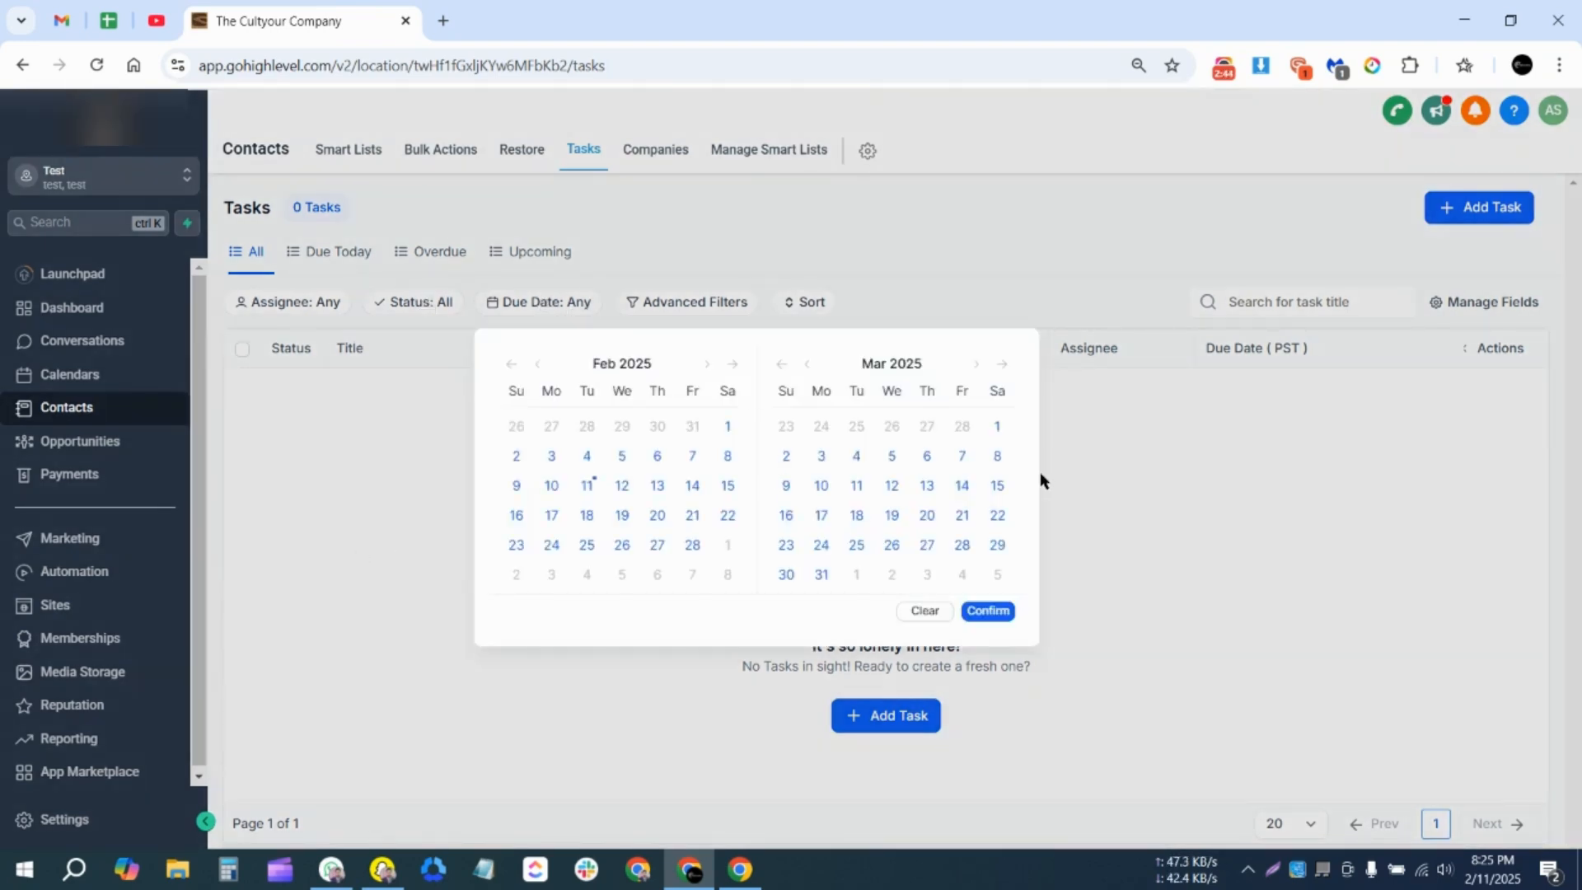
pyautogui.click(377, 492)
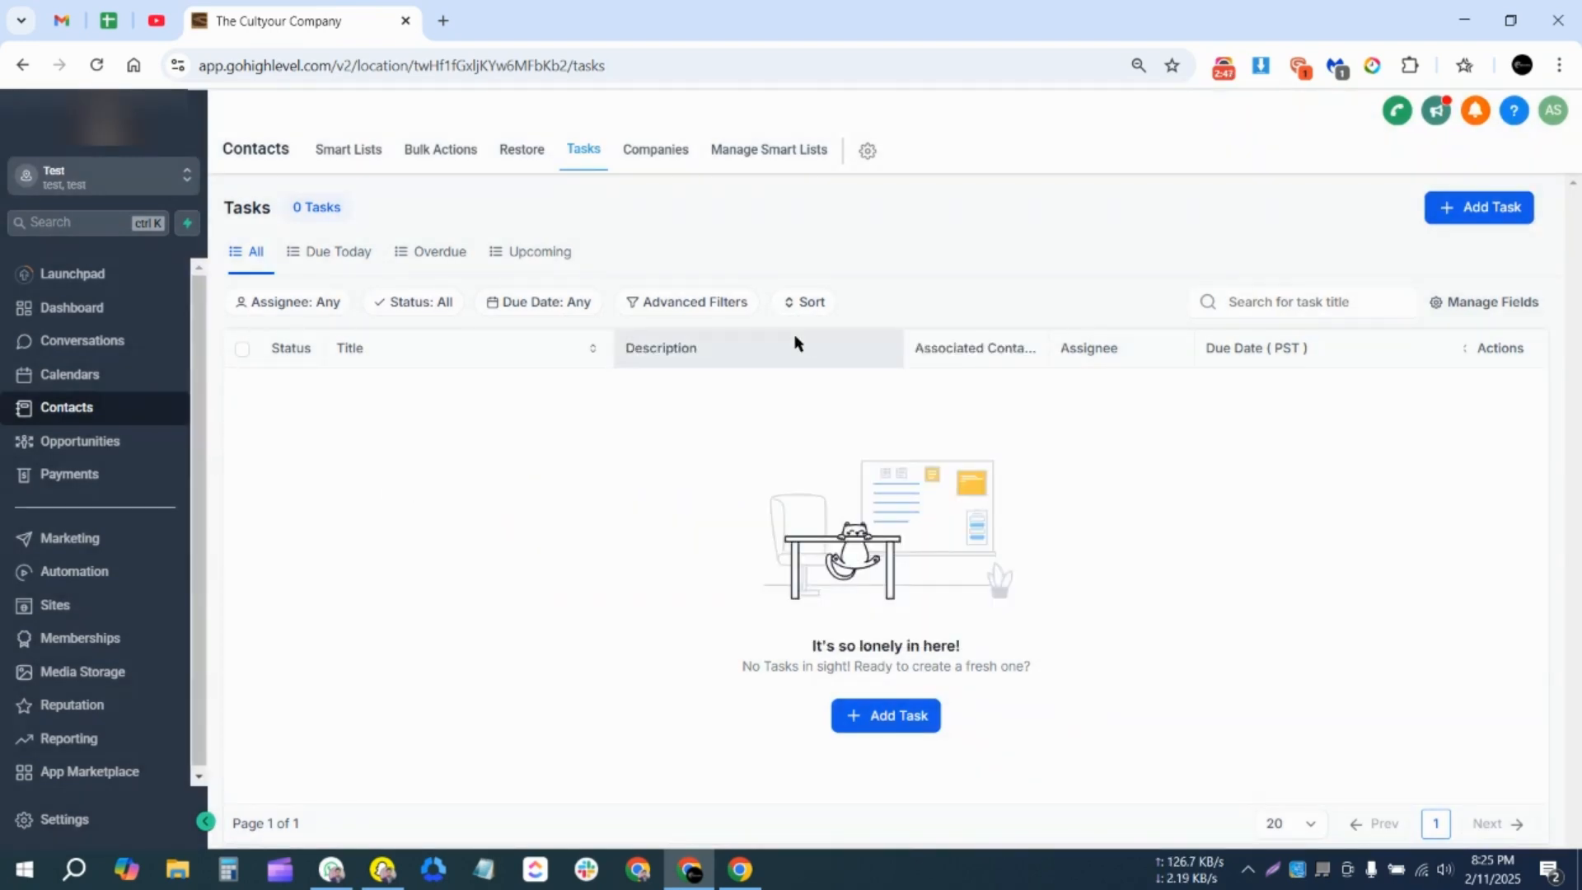
# Review the advanced filter fields and the available sort criteria for the task list.
pyautogui.click(689, 305)
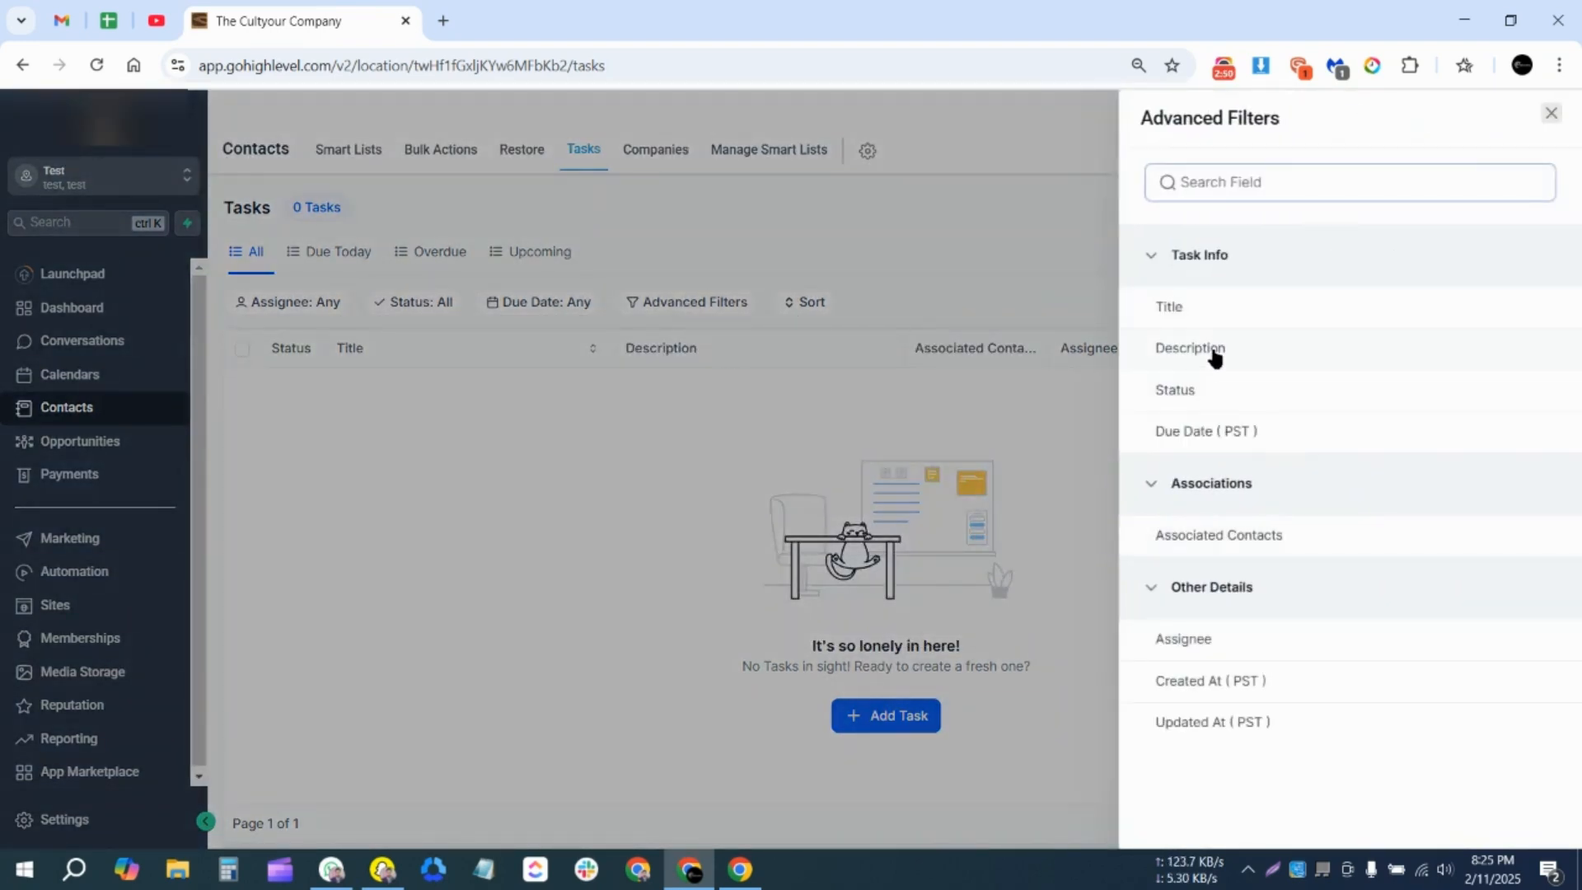
pyautogui.click(1504, 189)
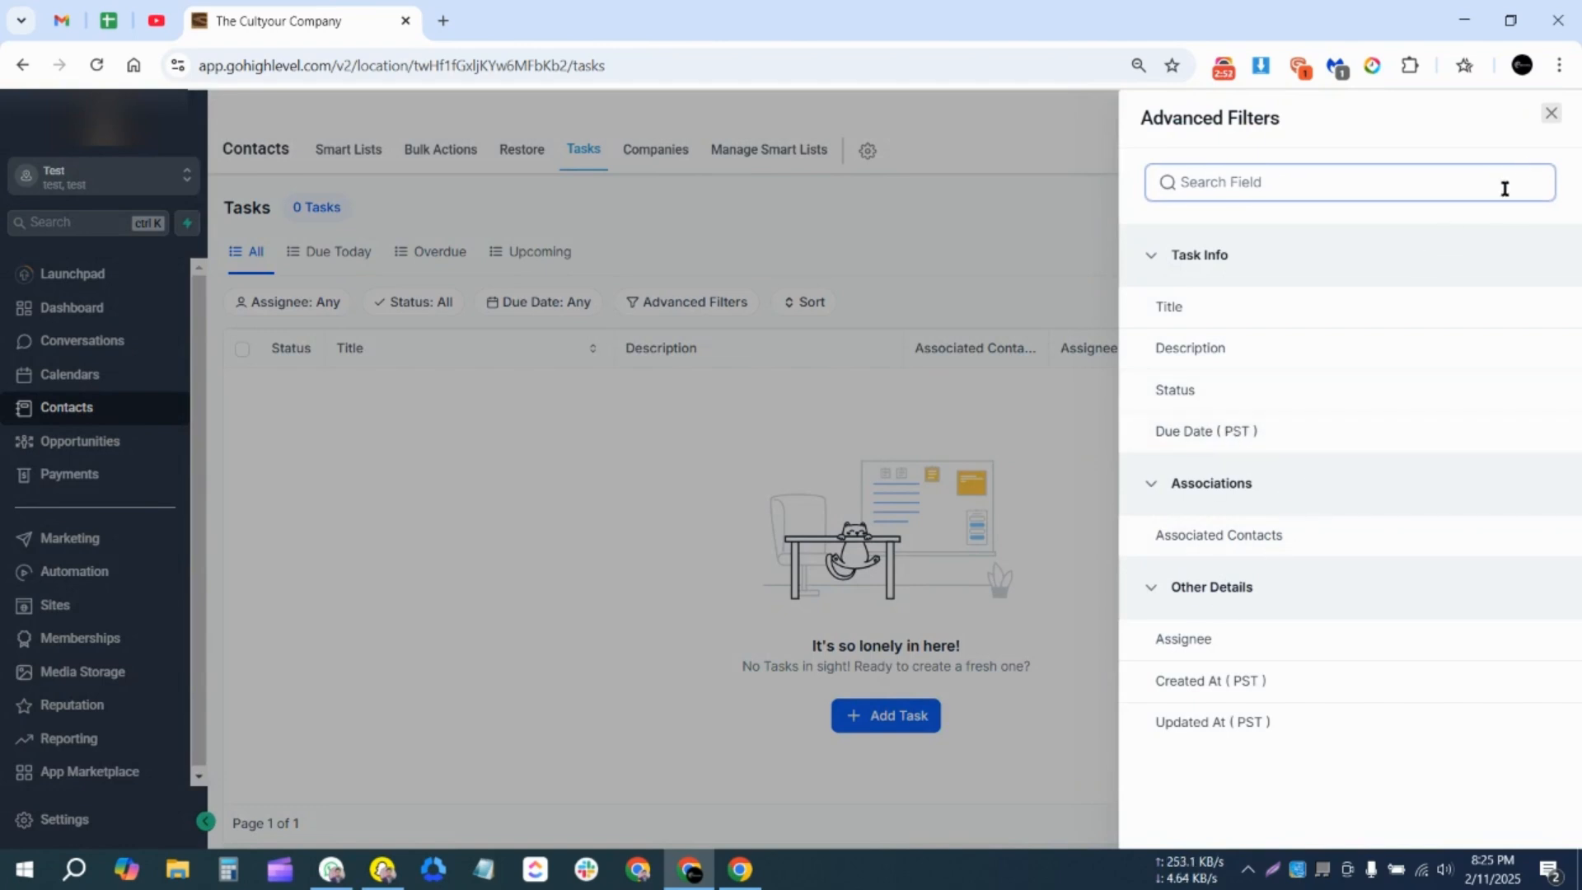
pyautogui.click(1551, 114)
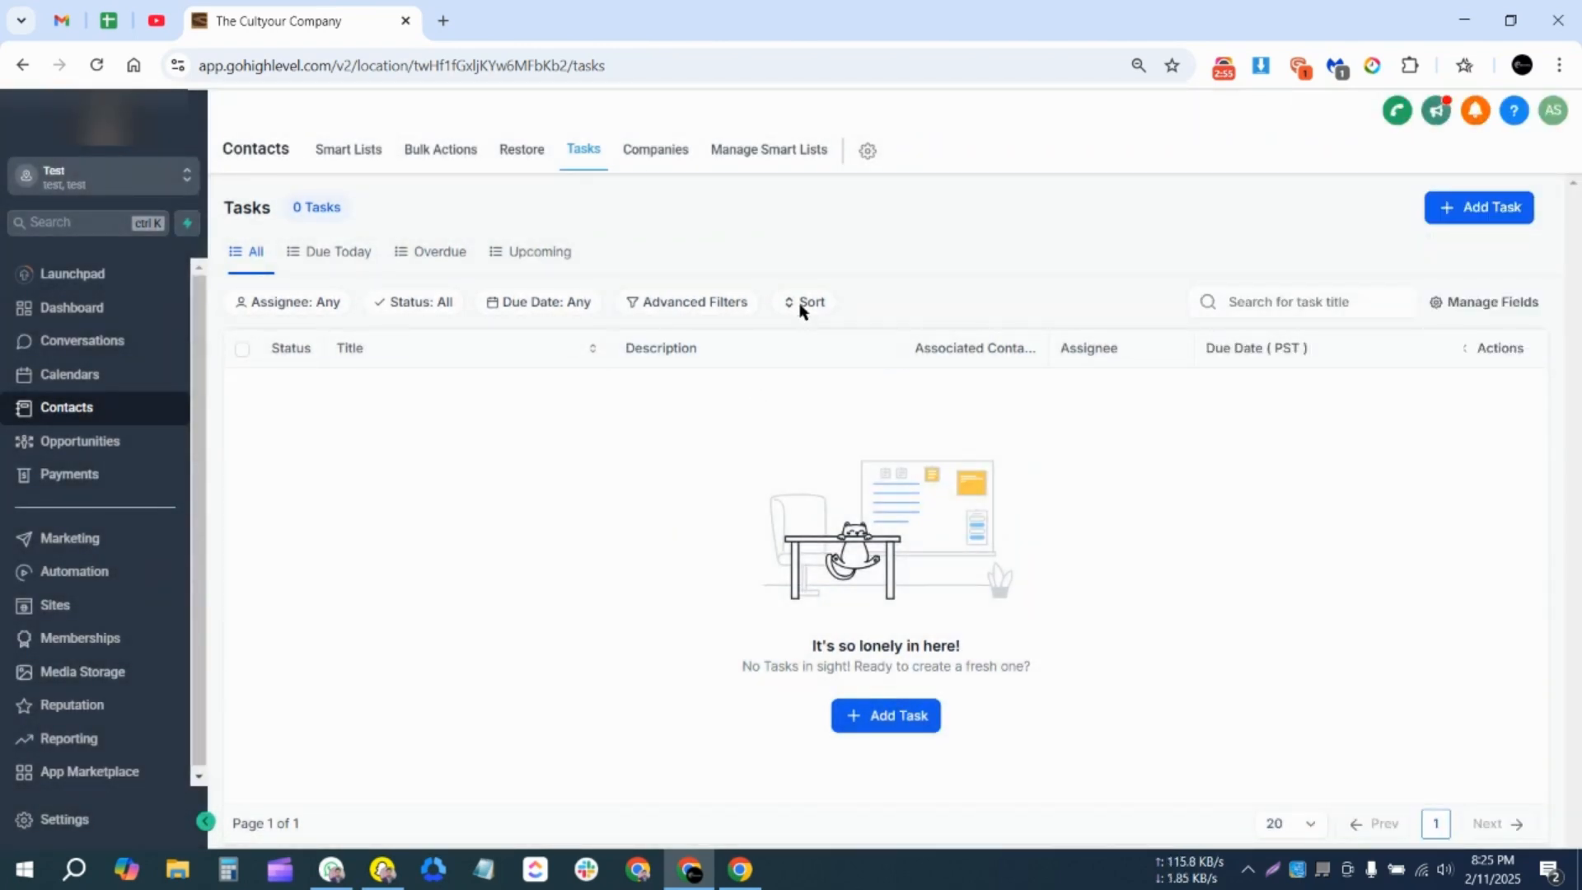
pyautogui.click(802, 309)
pyautogui.click(906, 391)
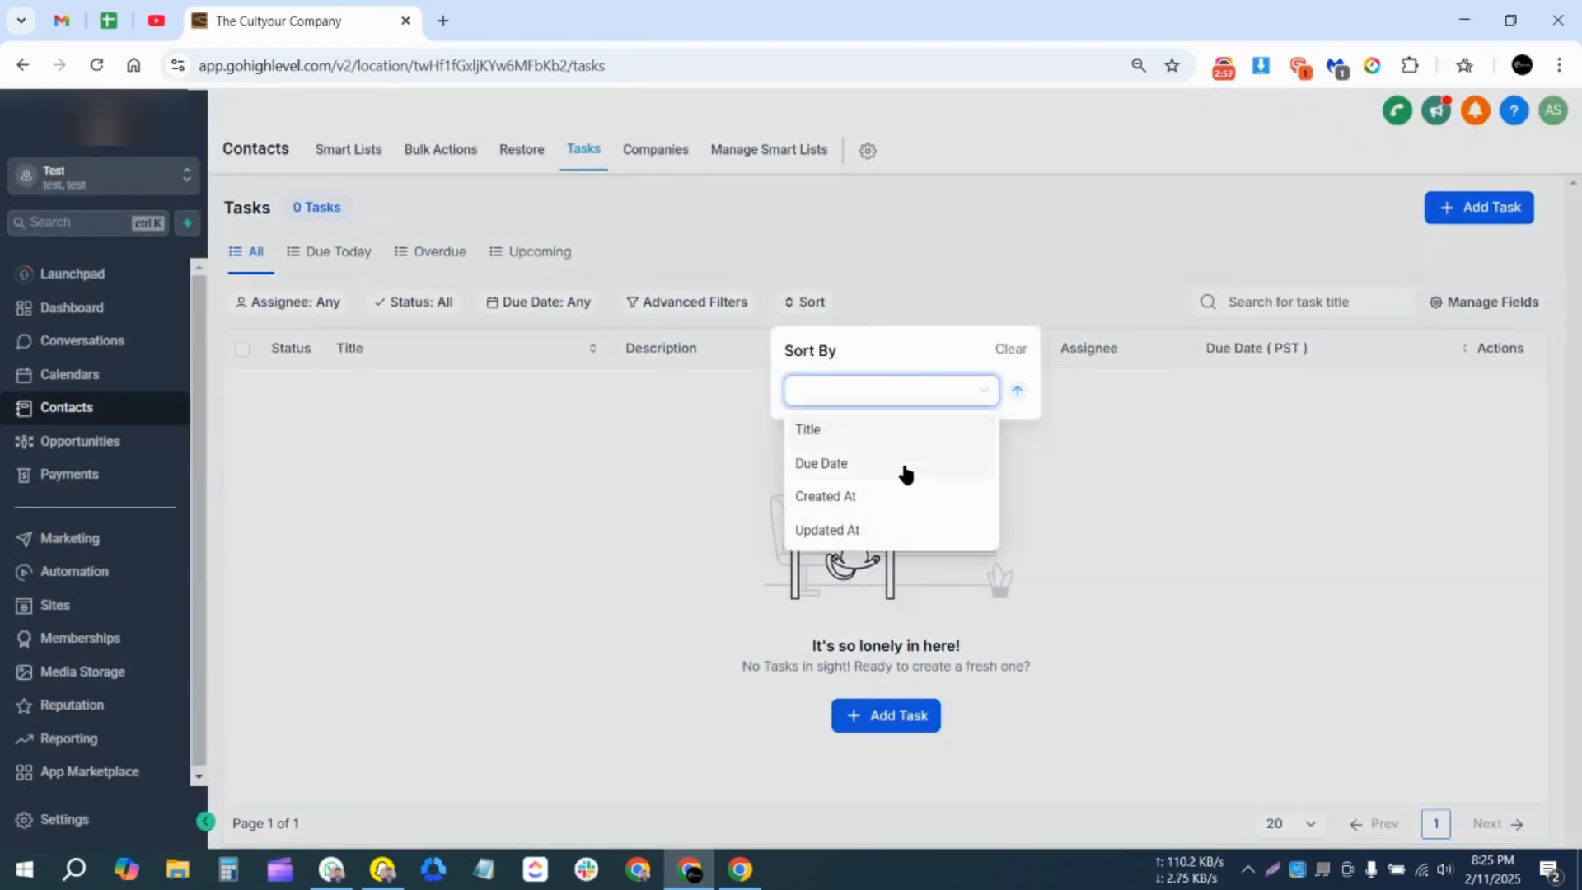
pyautogui.click(599, 518)
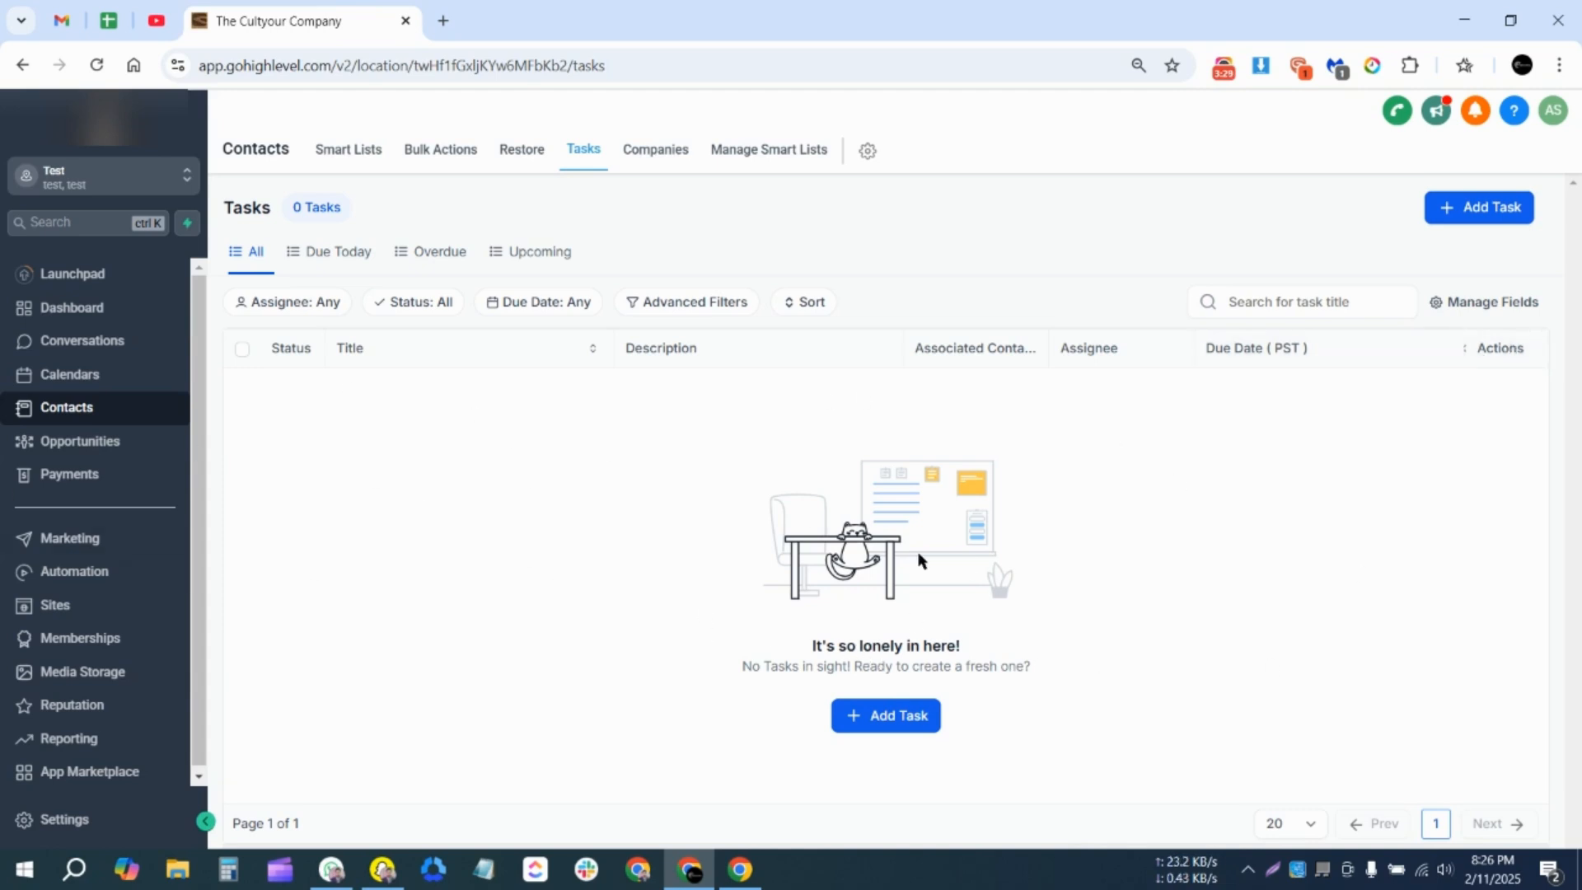
# Set the task list to show 100 tasks per page.
pyautogui.click(1305, 824)
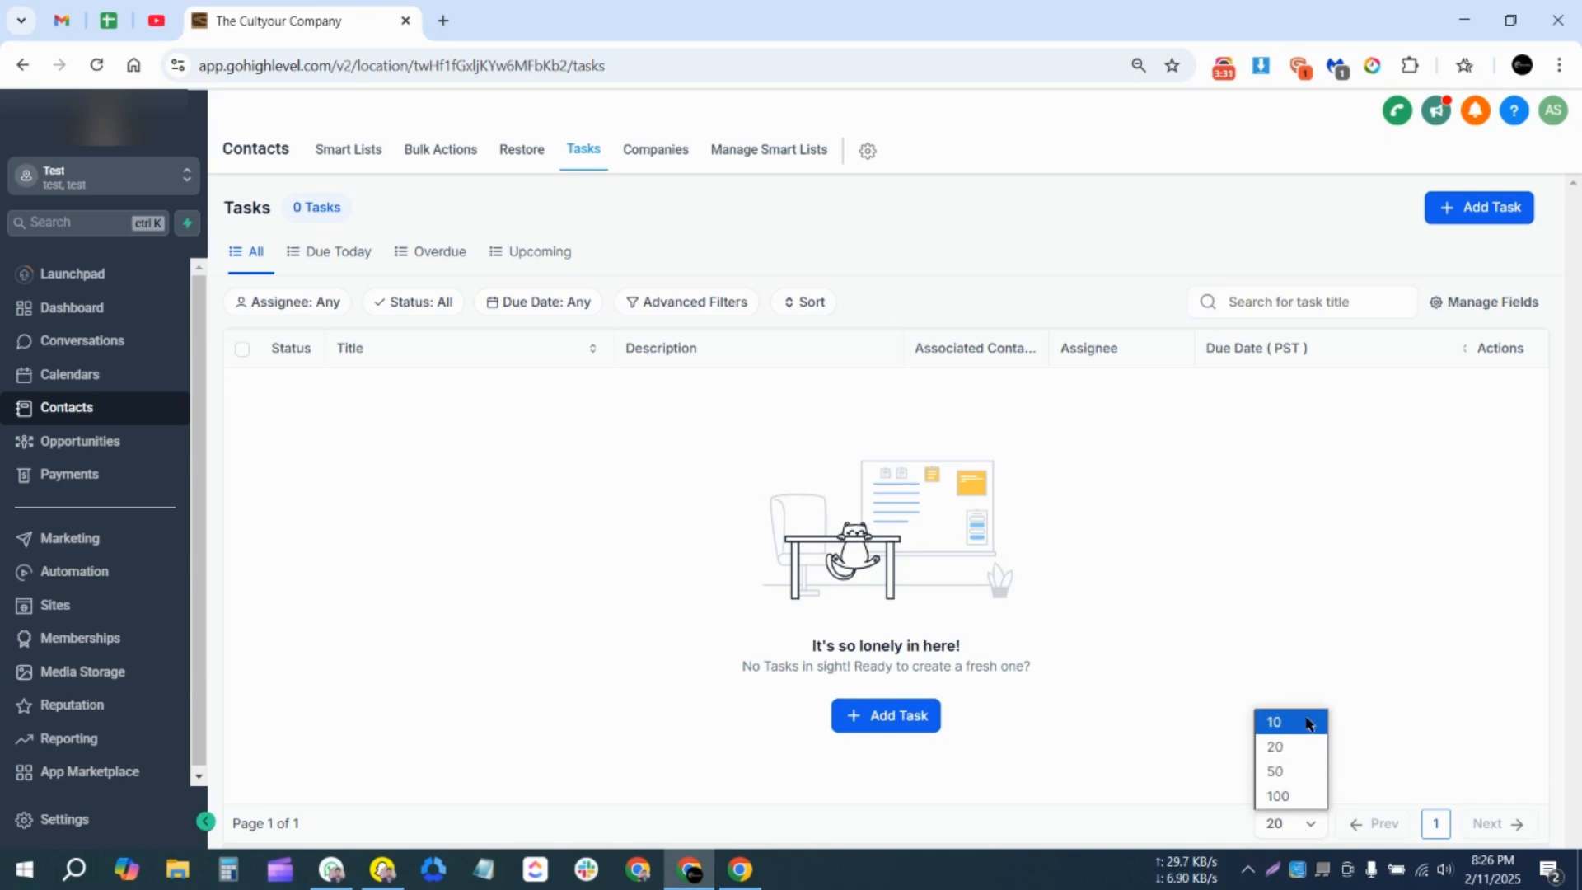
pyautogui.click(1300, 796)
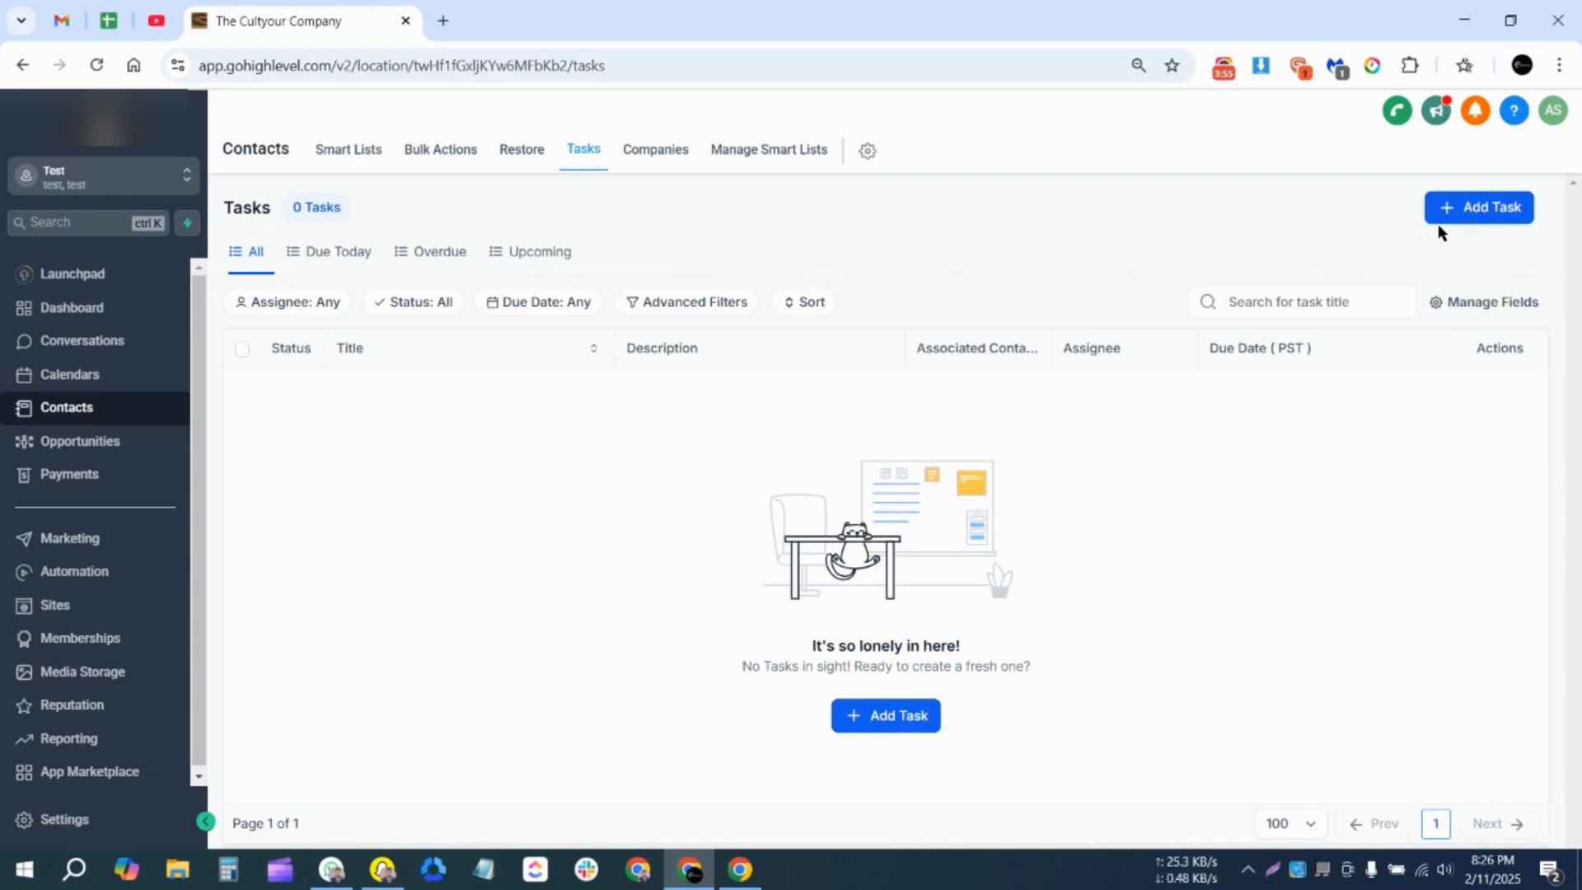
# Start a new task and title it "Create an appointment".
pyautogui.click(1467, 216)
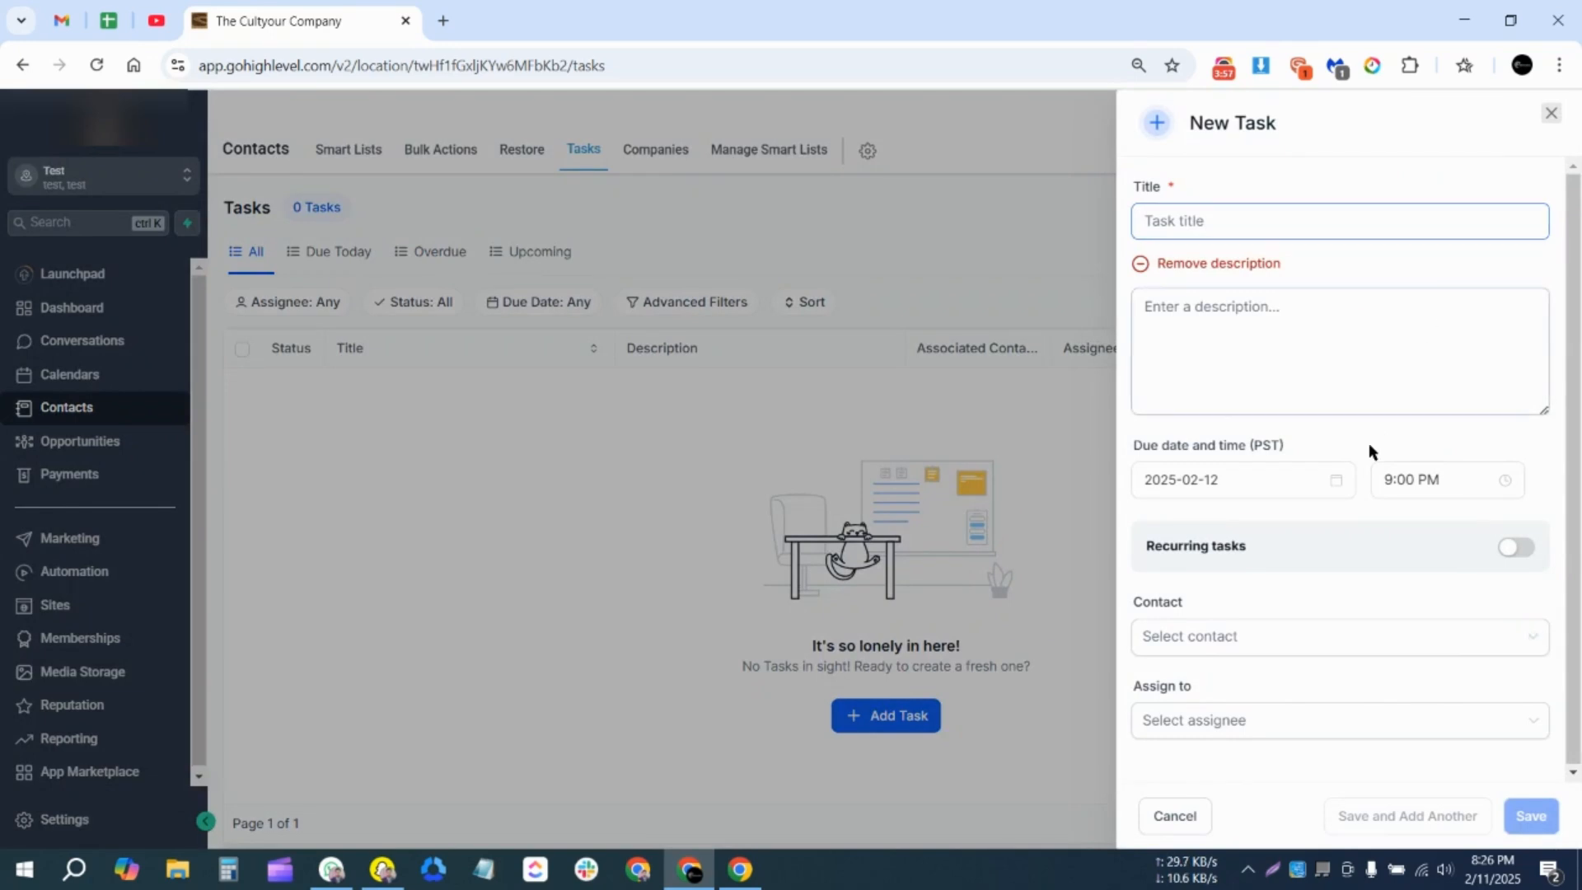
pyautogui.click(1362, 298)
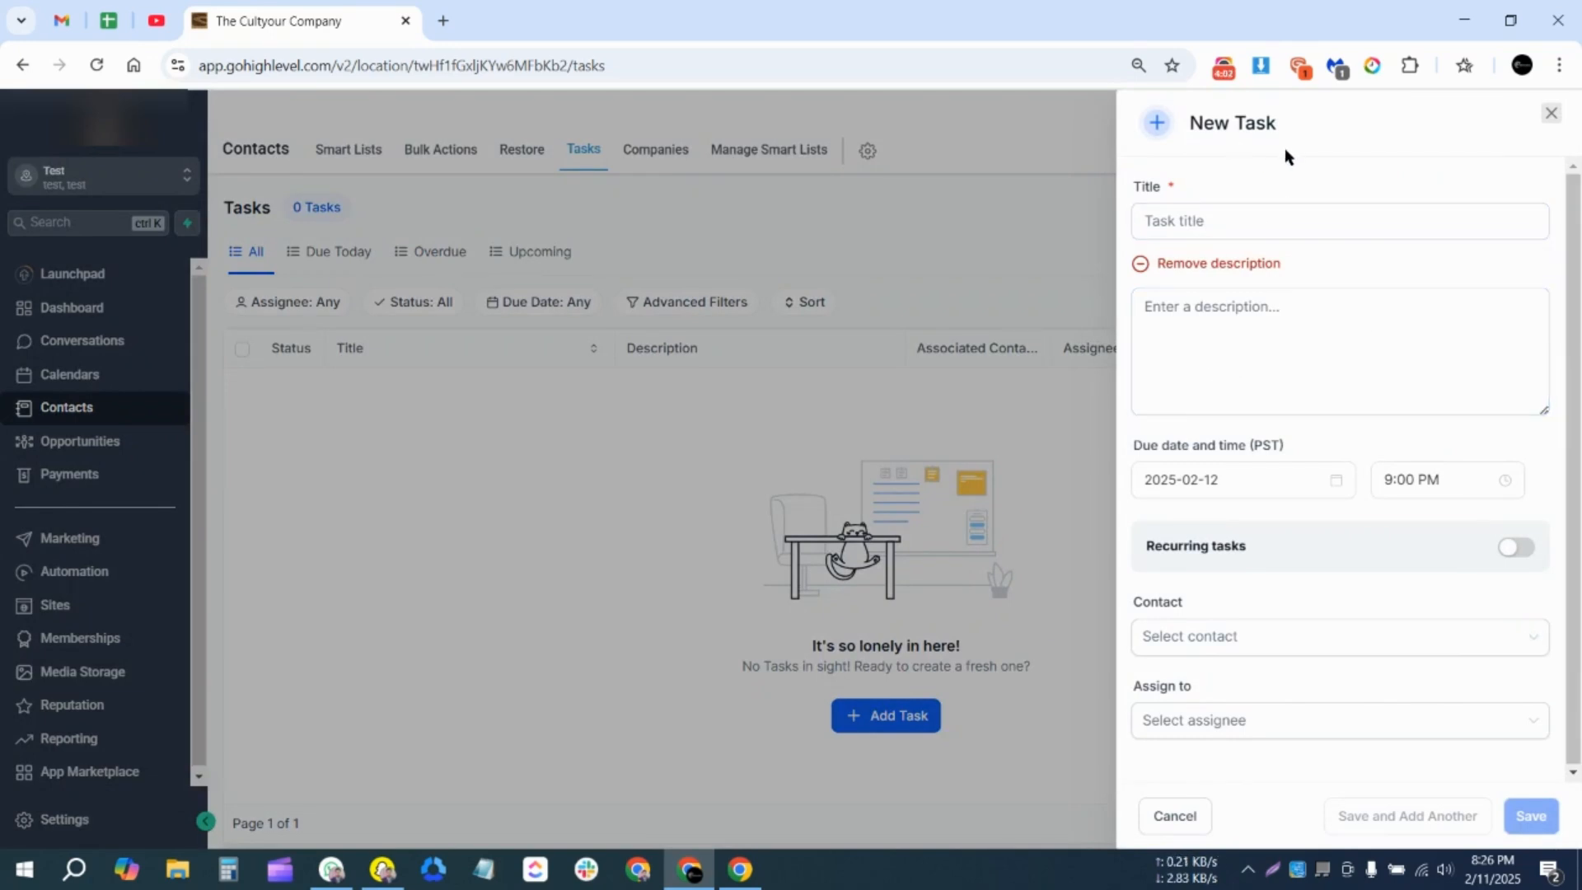
pyautogui.click(1218, 226)
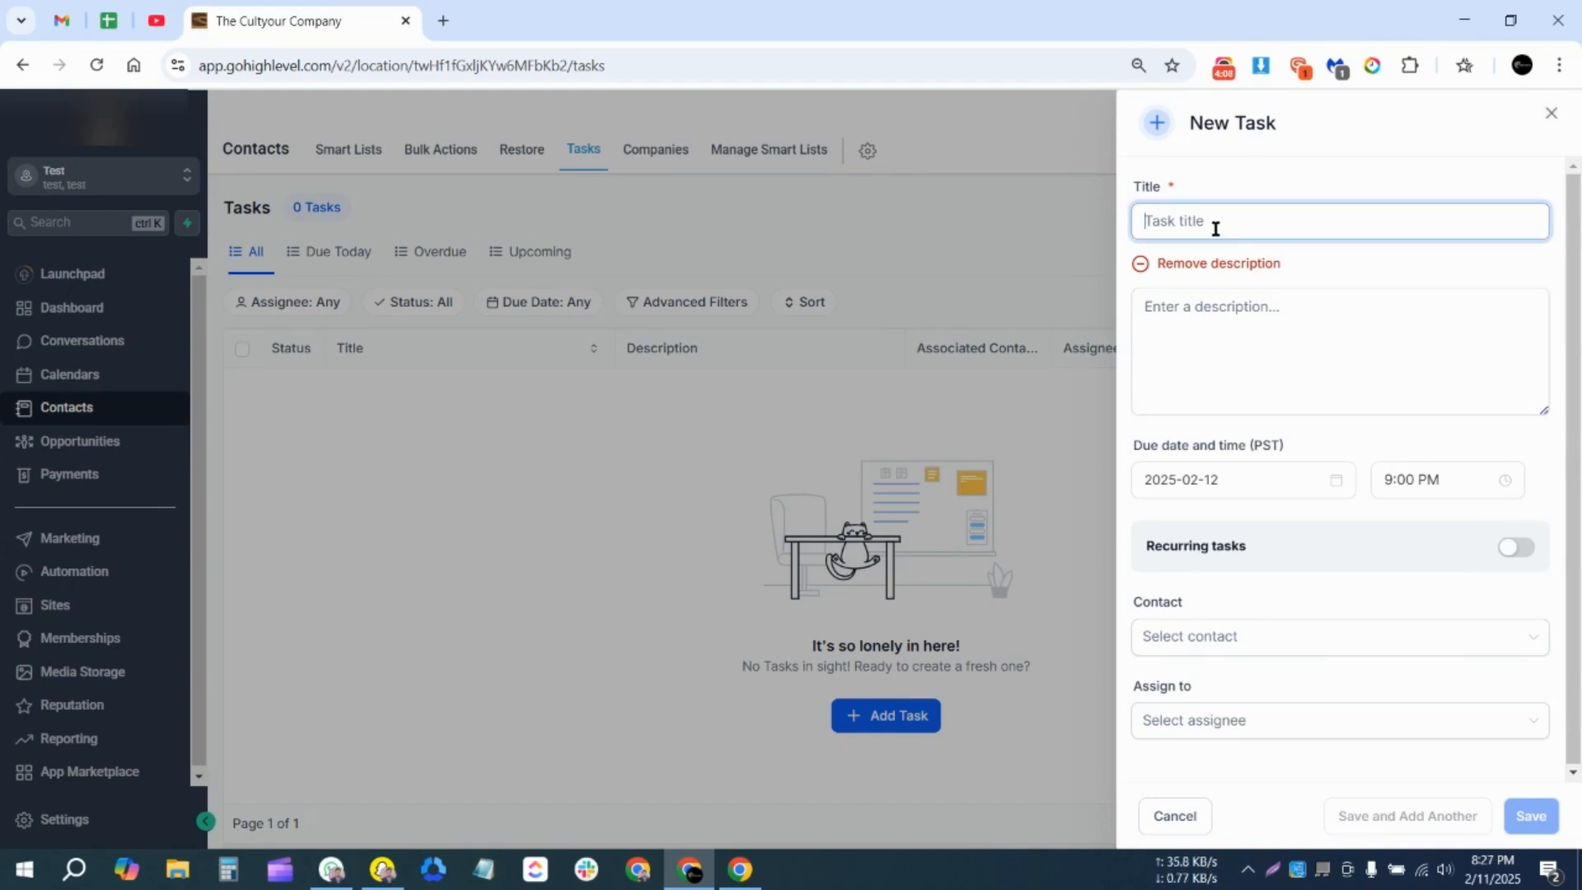
pyautogui.write('Create')
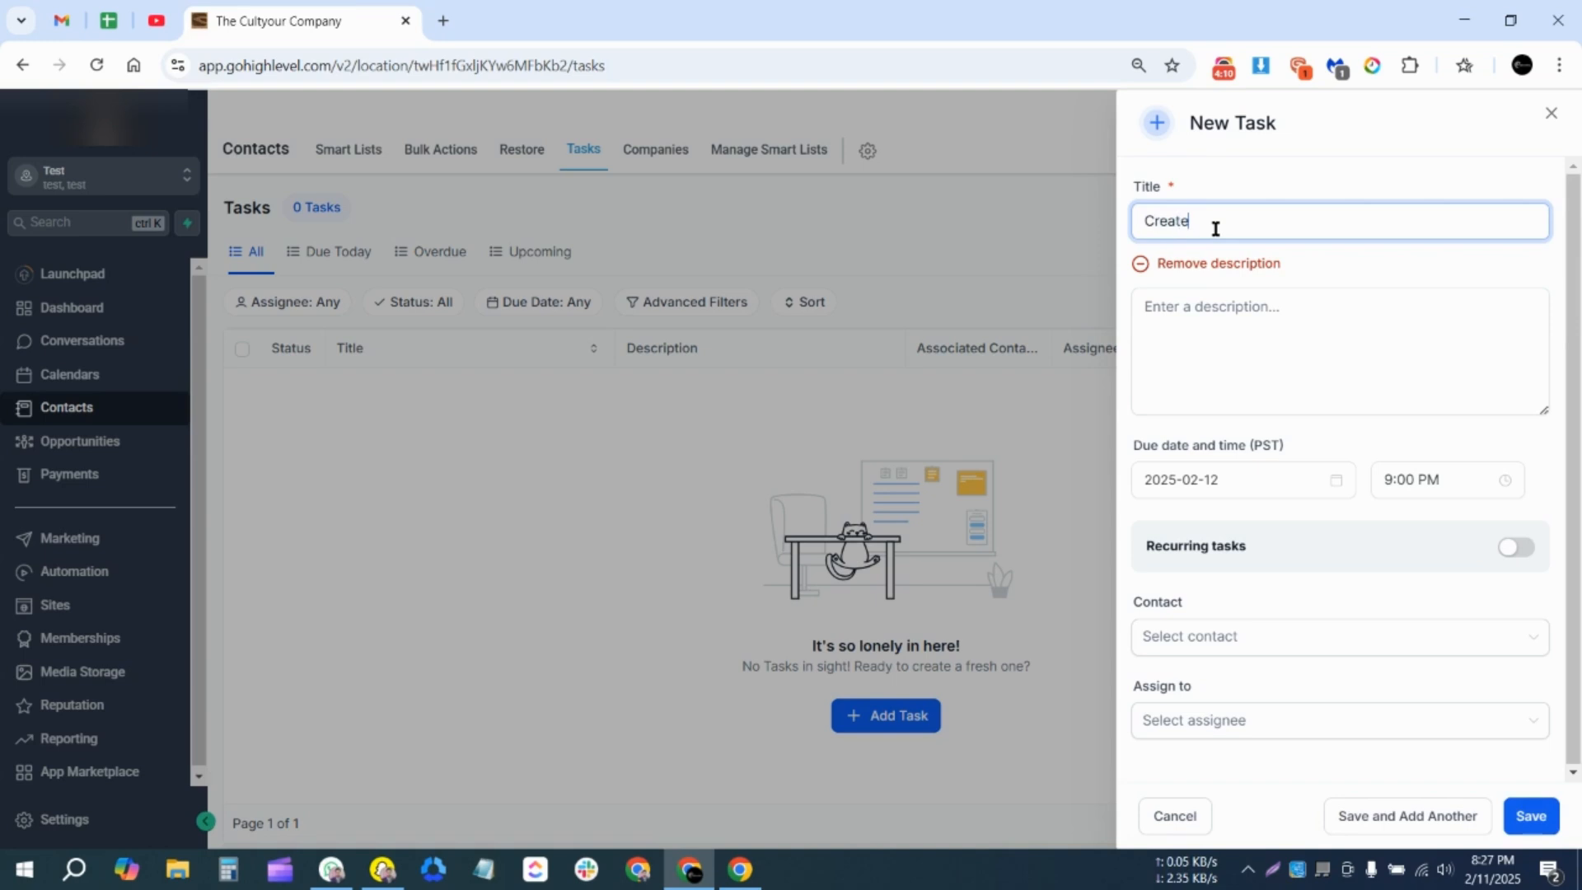
pyautogui.write(' an appointment')
# Remove the description field from the new task.
pyautogui.click(1202, 307)
pyautogui.click(1209, 321)
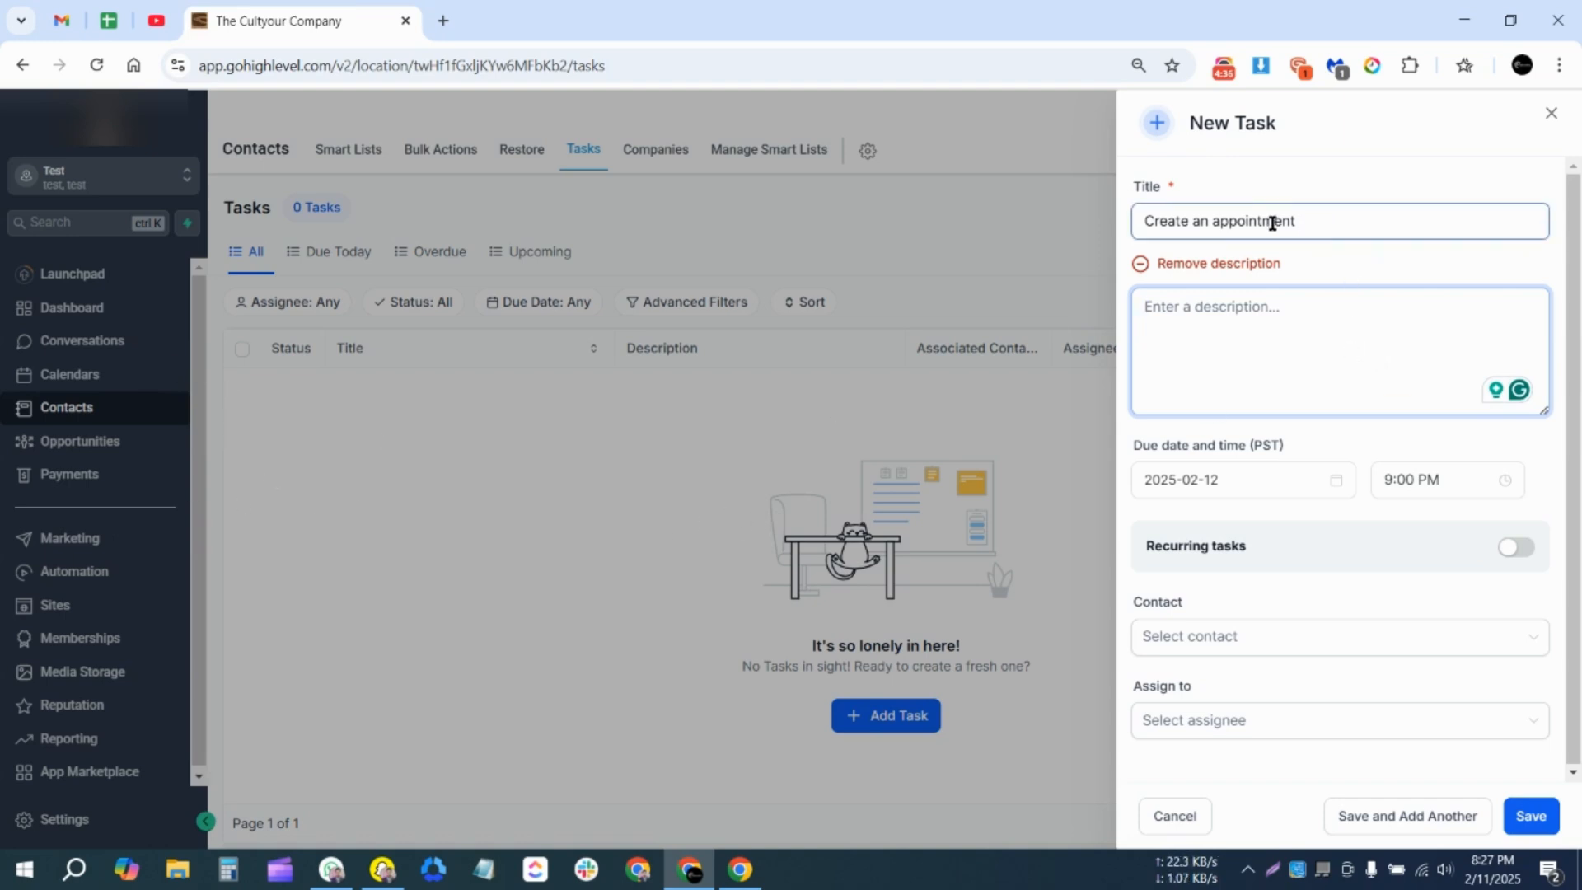
pyautogui.doubleClick(1232, 226)
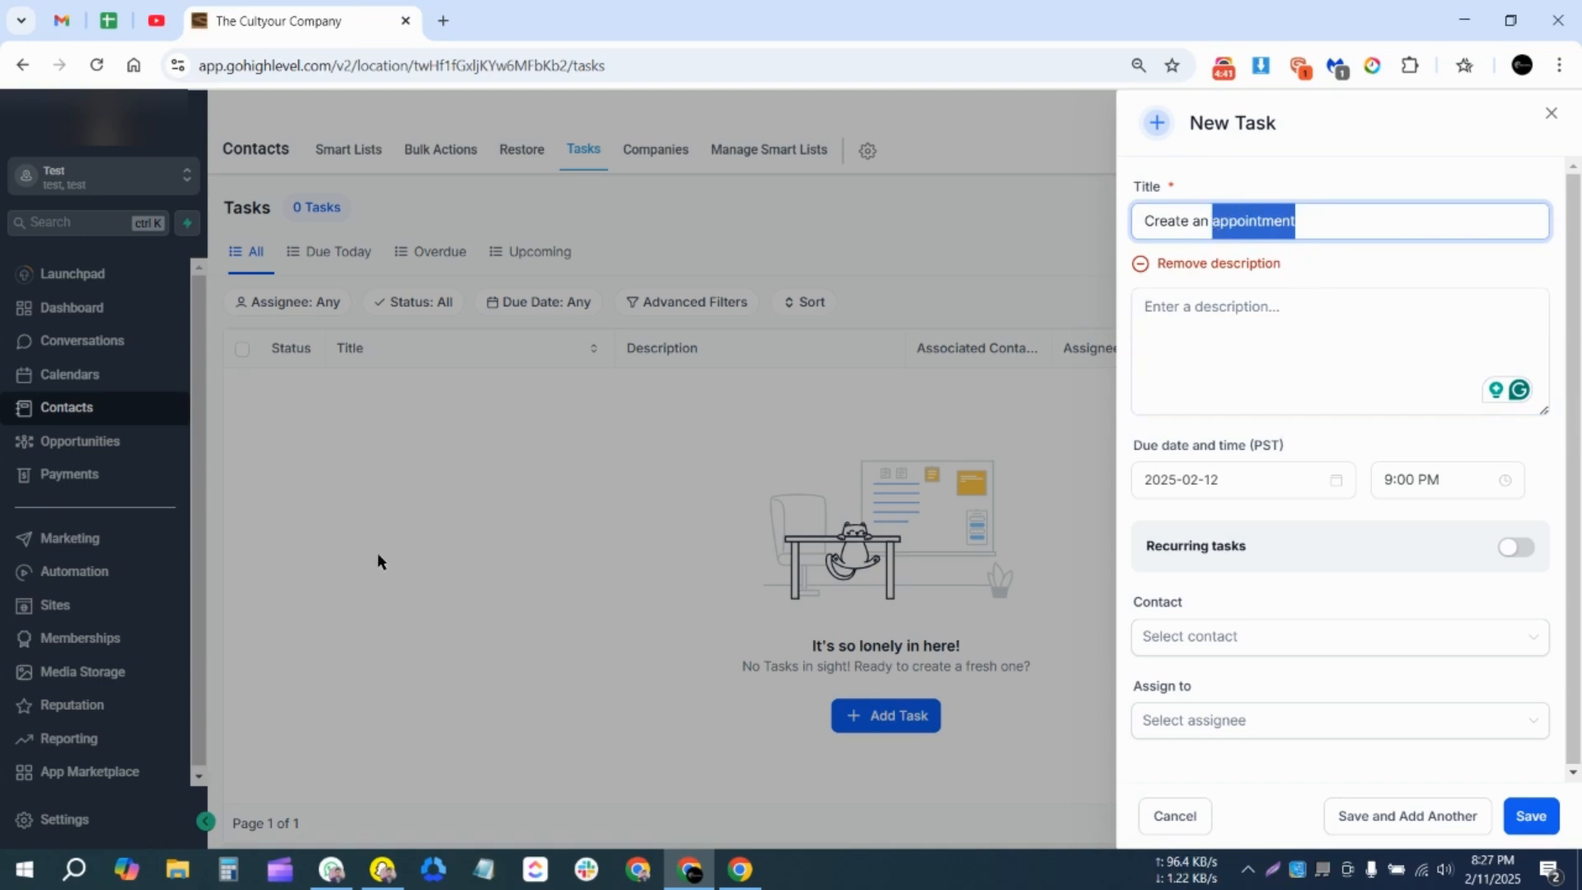
pyautogui.click(1315, 335)
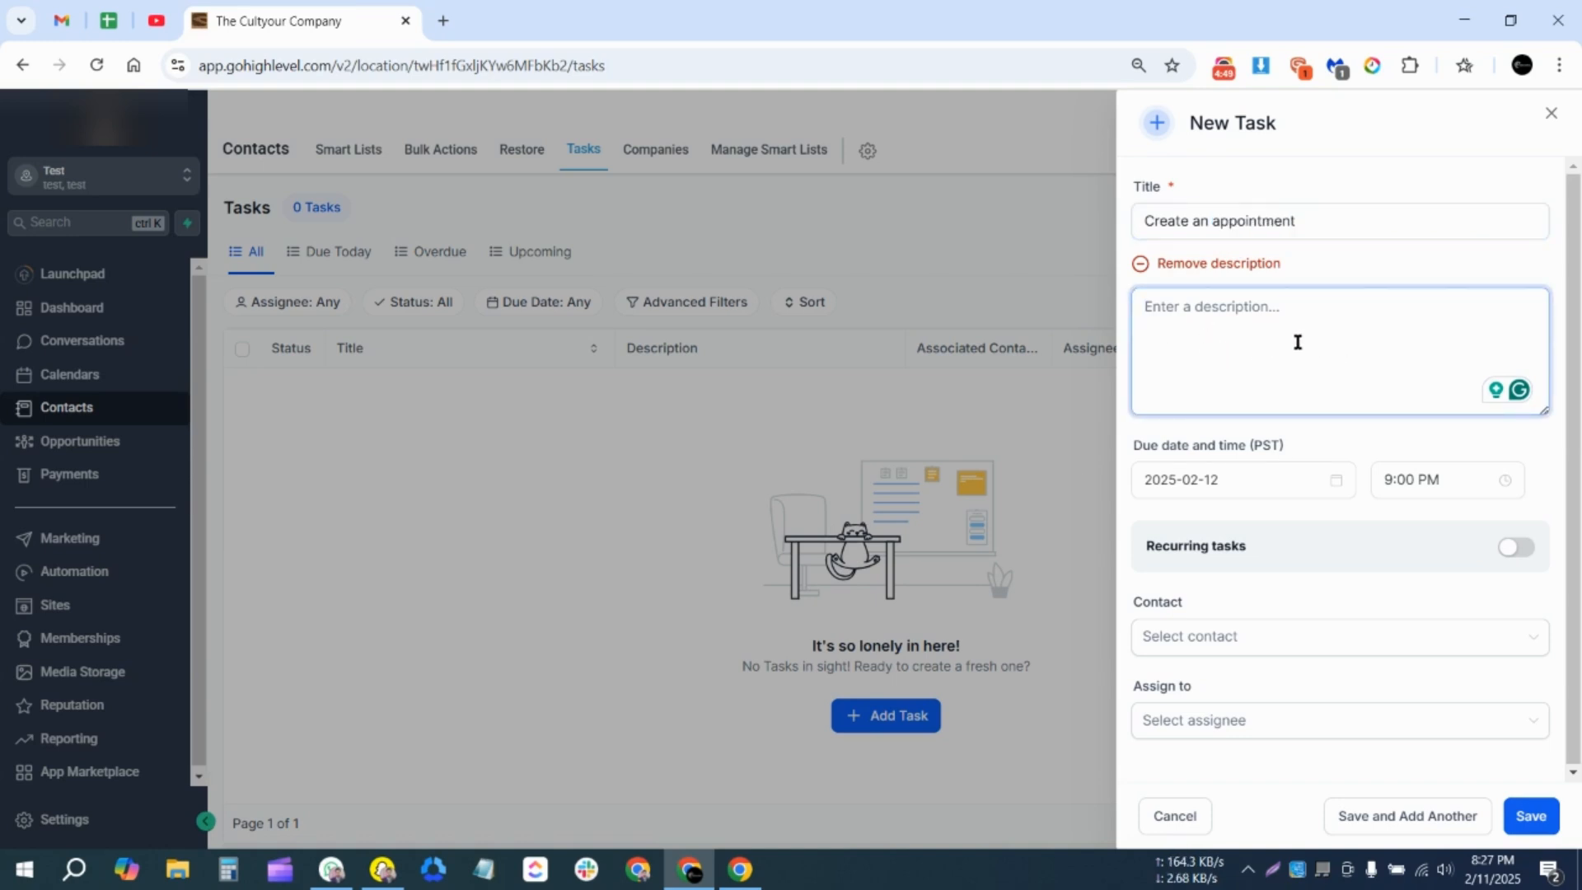
pyautogui.click(1334, 422)
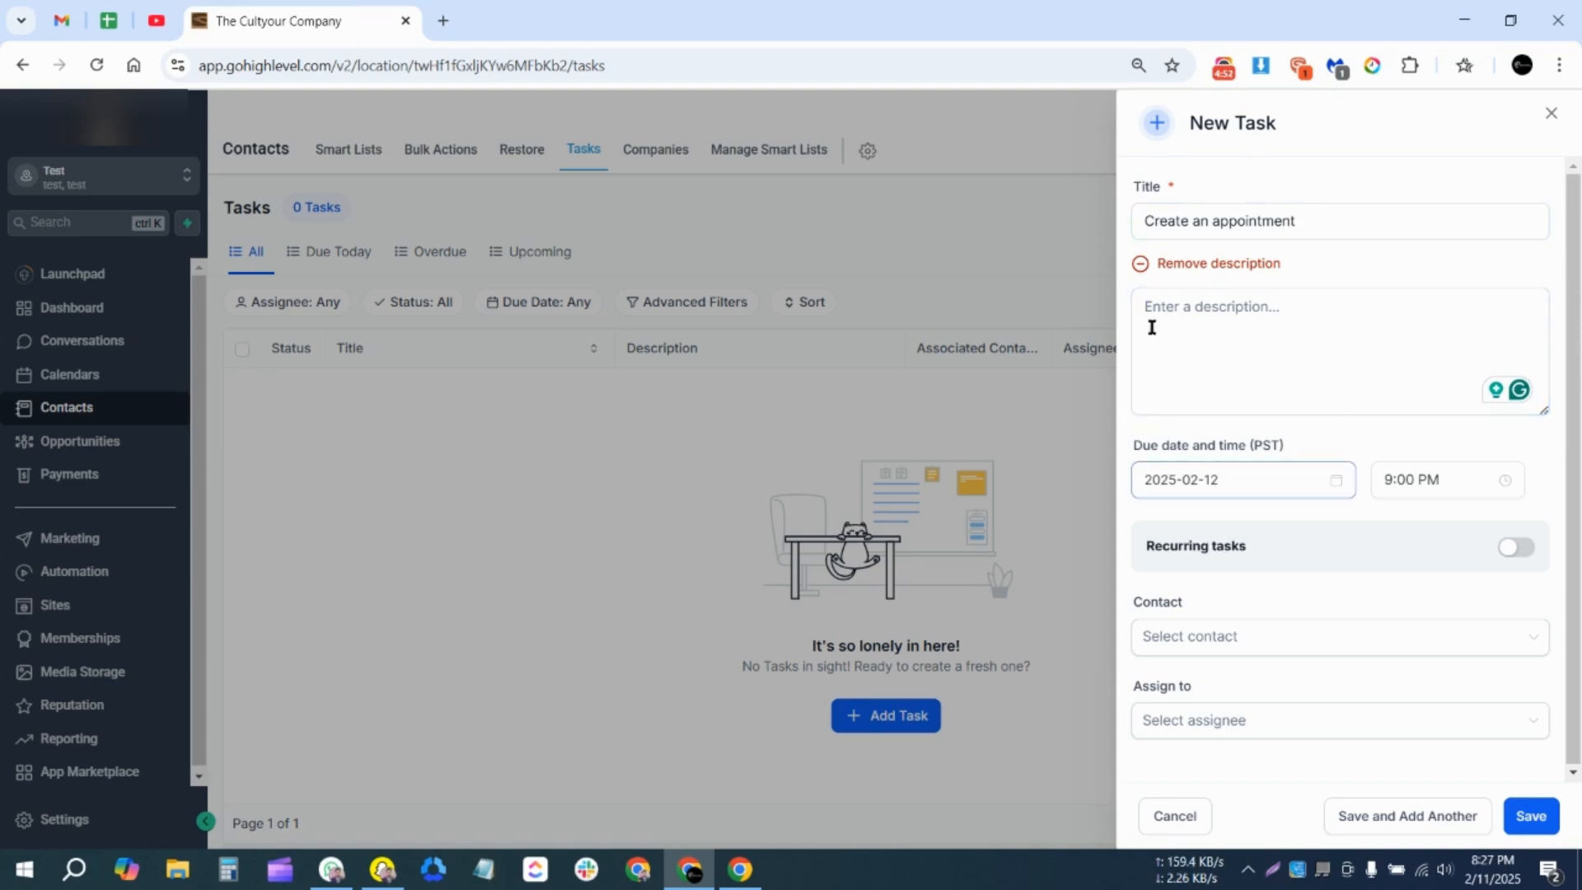
pyautogui.click(1147, 269)
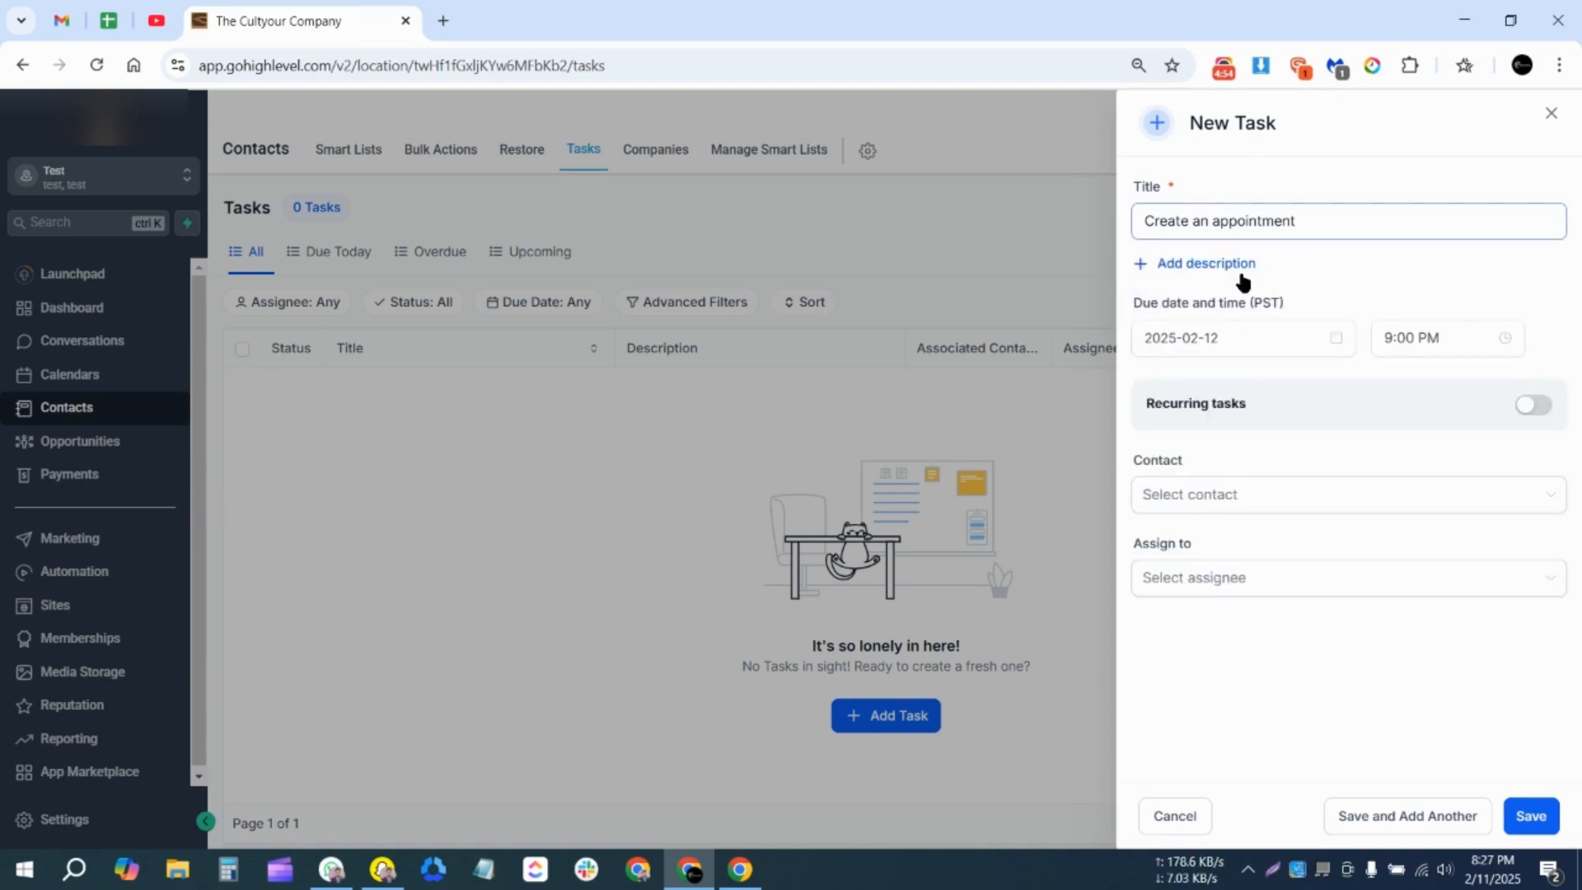
# Set the task's due date to 2025-02-14 and its due time to 5:00 PM.
pyautogui.click(1225, 340)
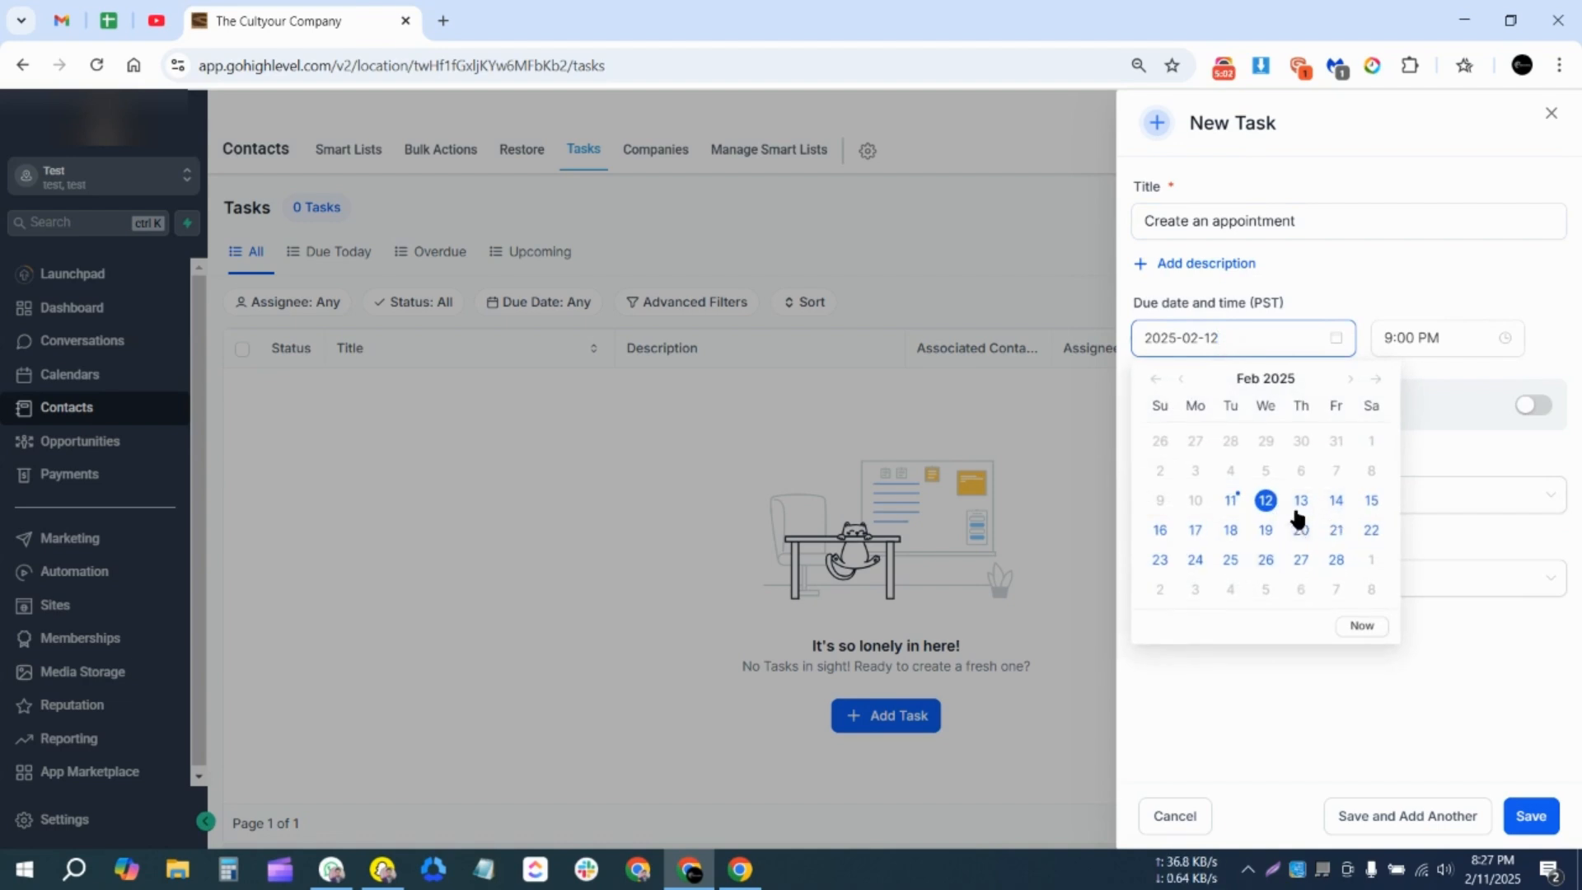
pyautogui.click(1336, 504)
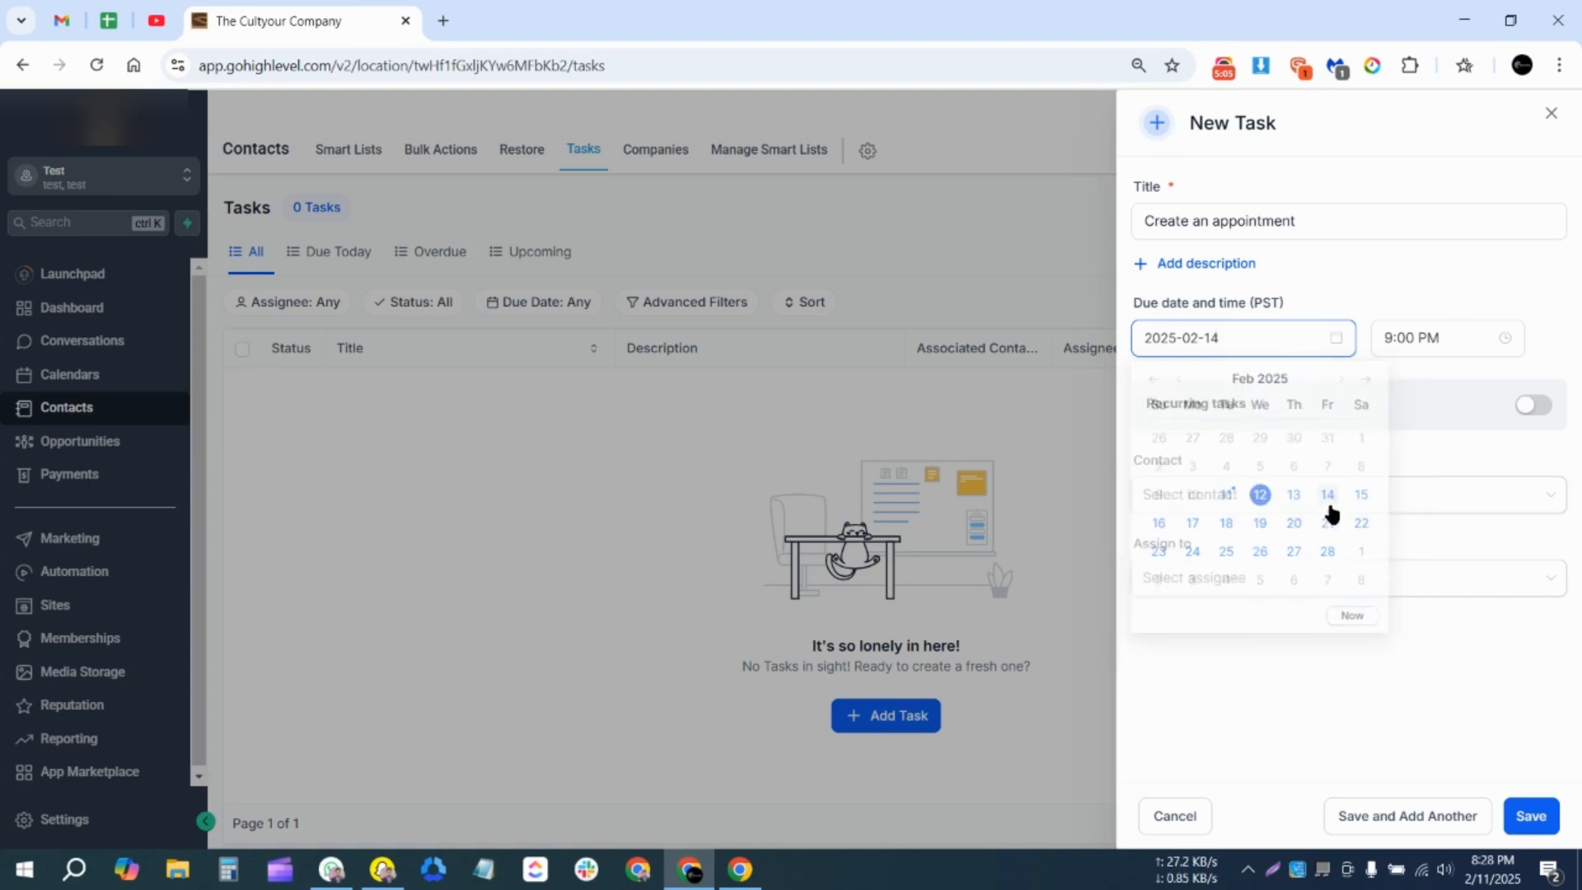
pyautogui.click(1422, 341)
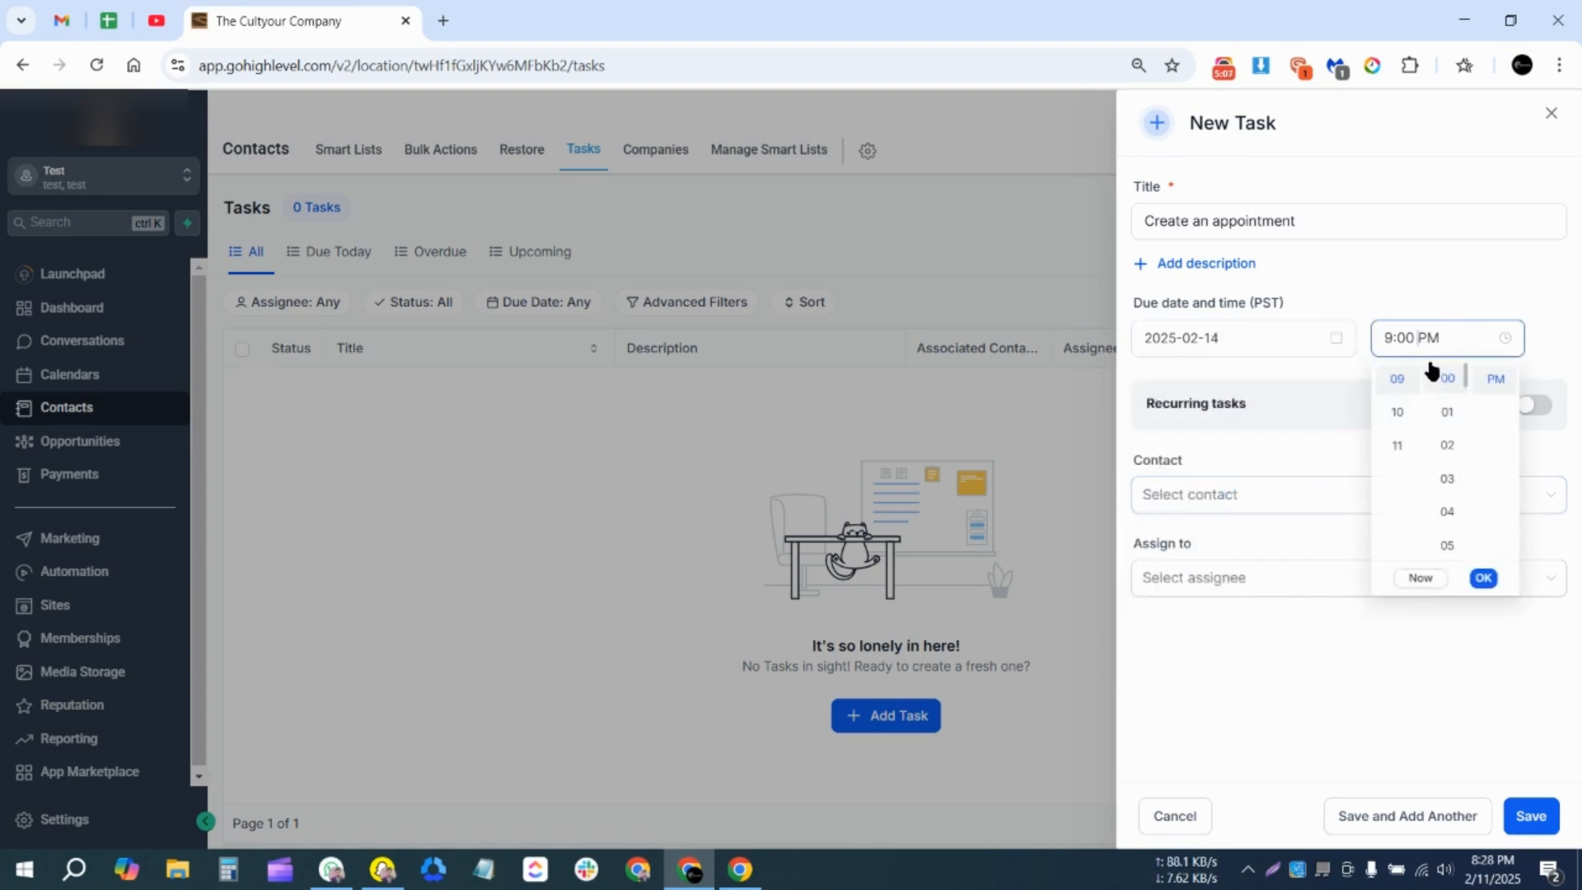
pyautogui.scroll(5, 1400, 469)
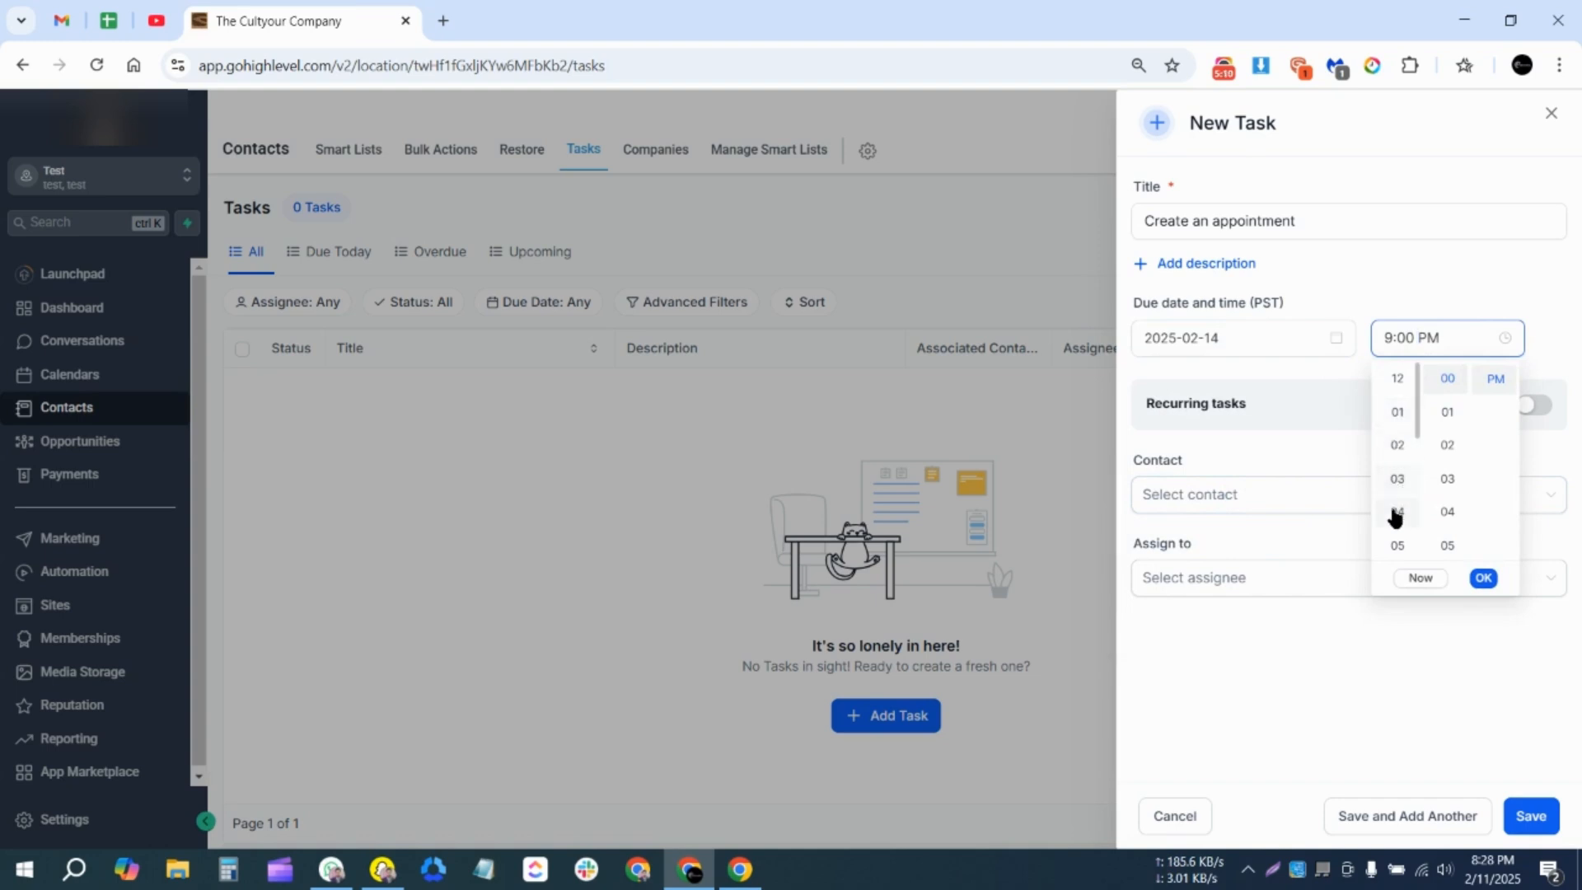
pyautogui.click(1397, 544)
pyautogui.click(1305, 449)
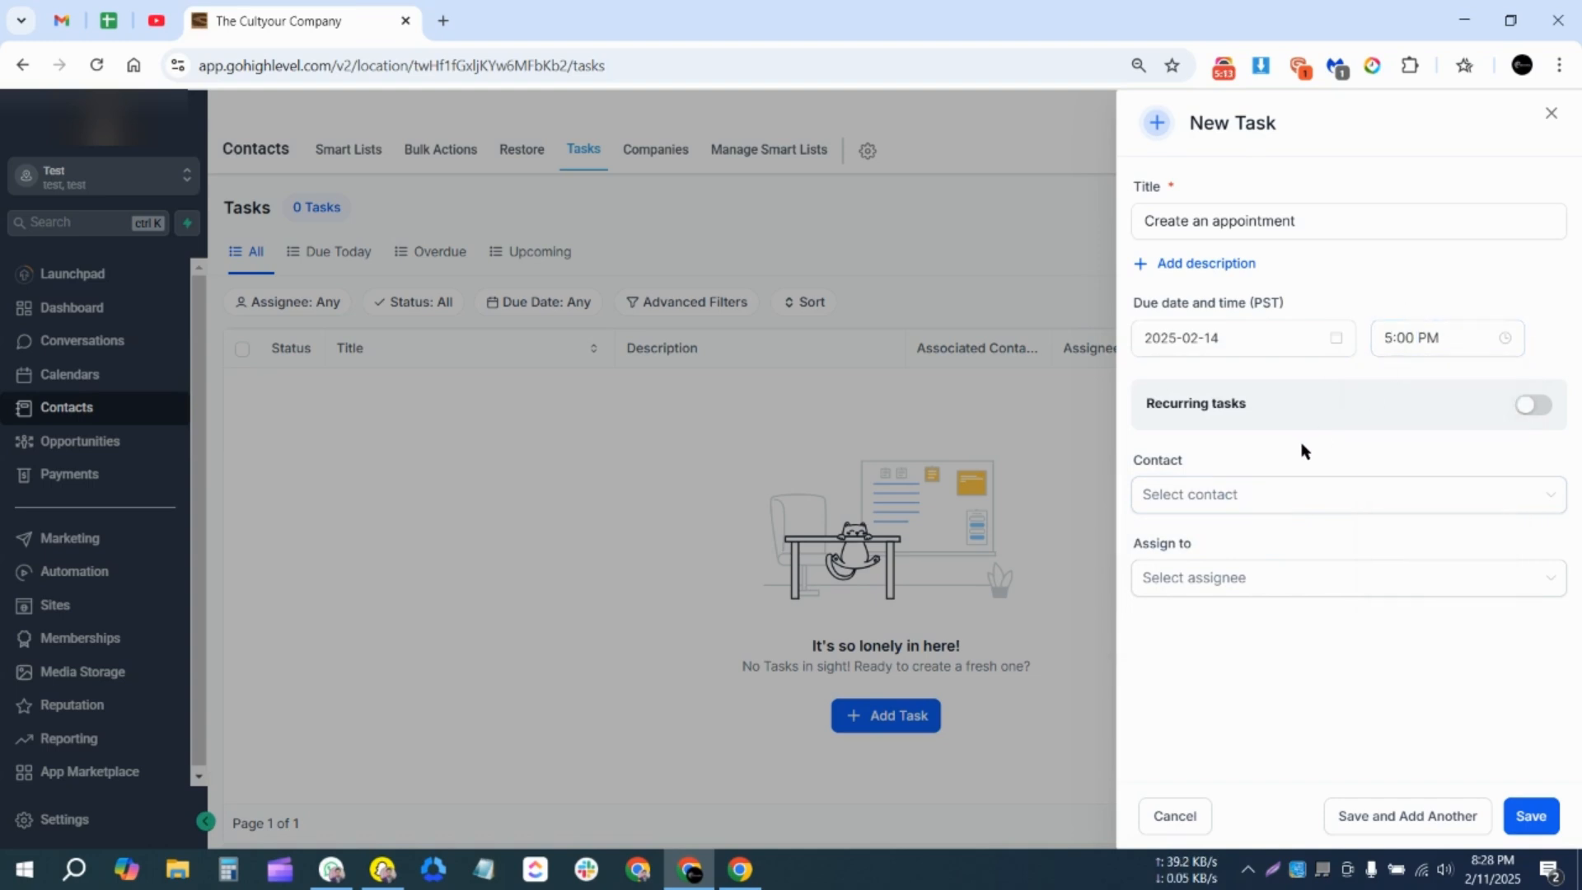
# Make the task recurring, repeating every 1 week and ending on 2025-02-28.
pyautogui.click(1532, 405)
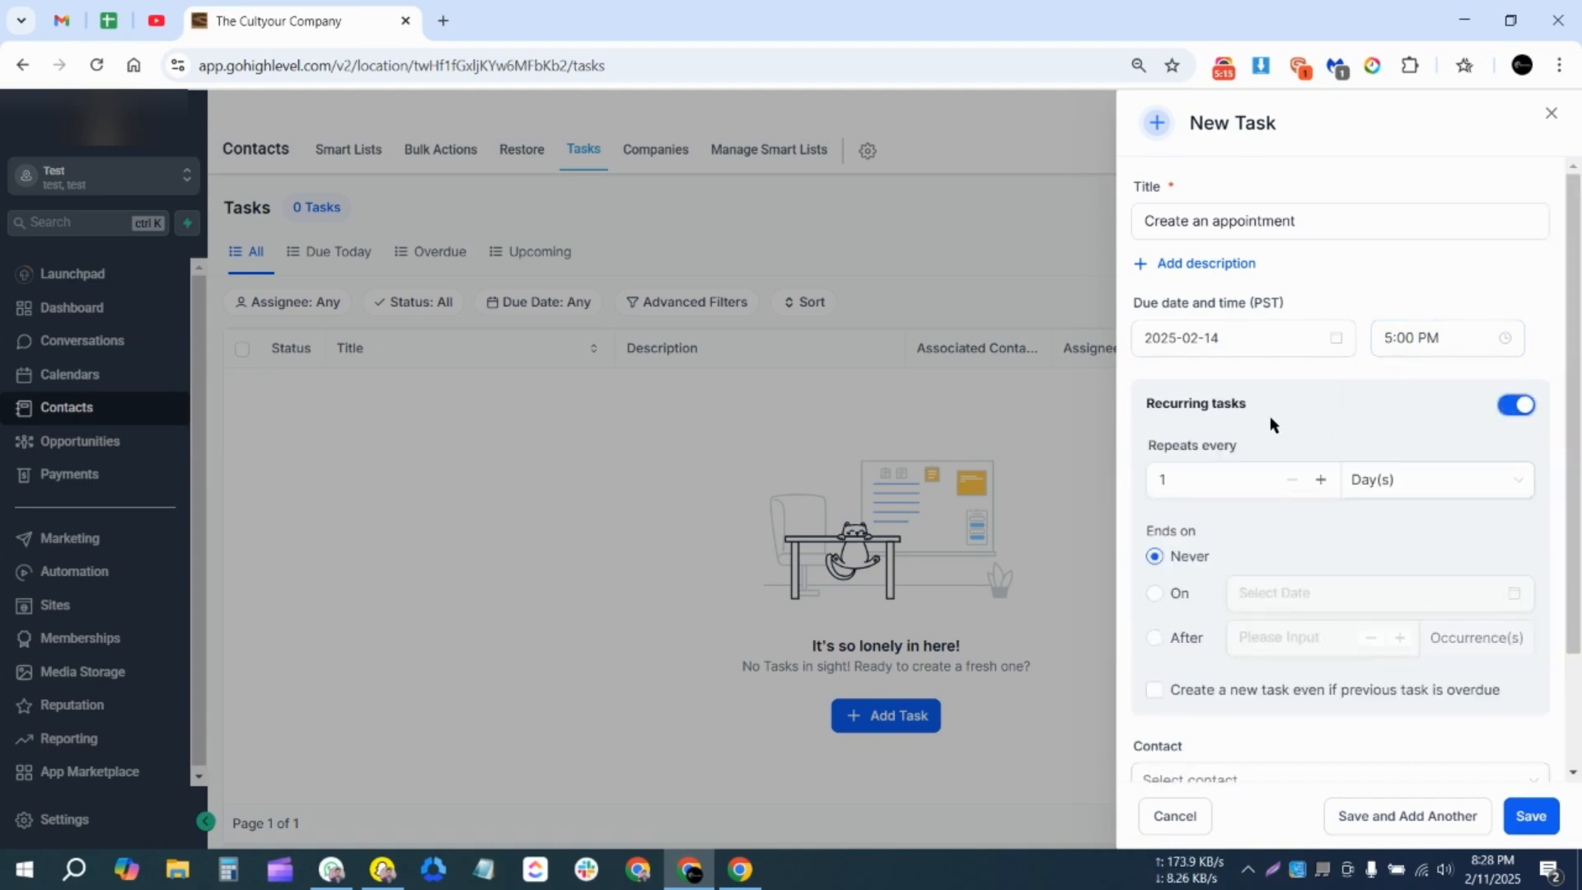
pyautogui.click(1392, 492)
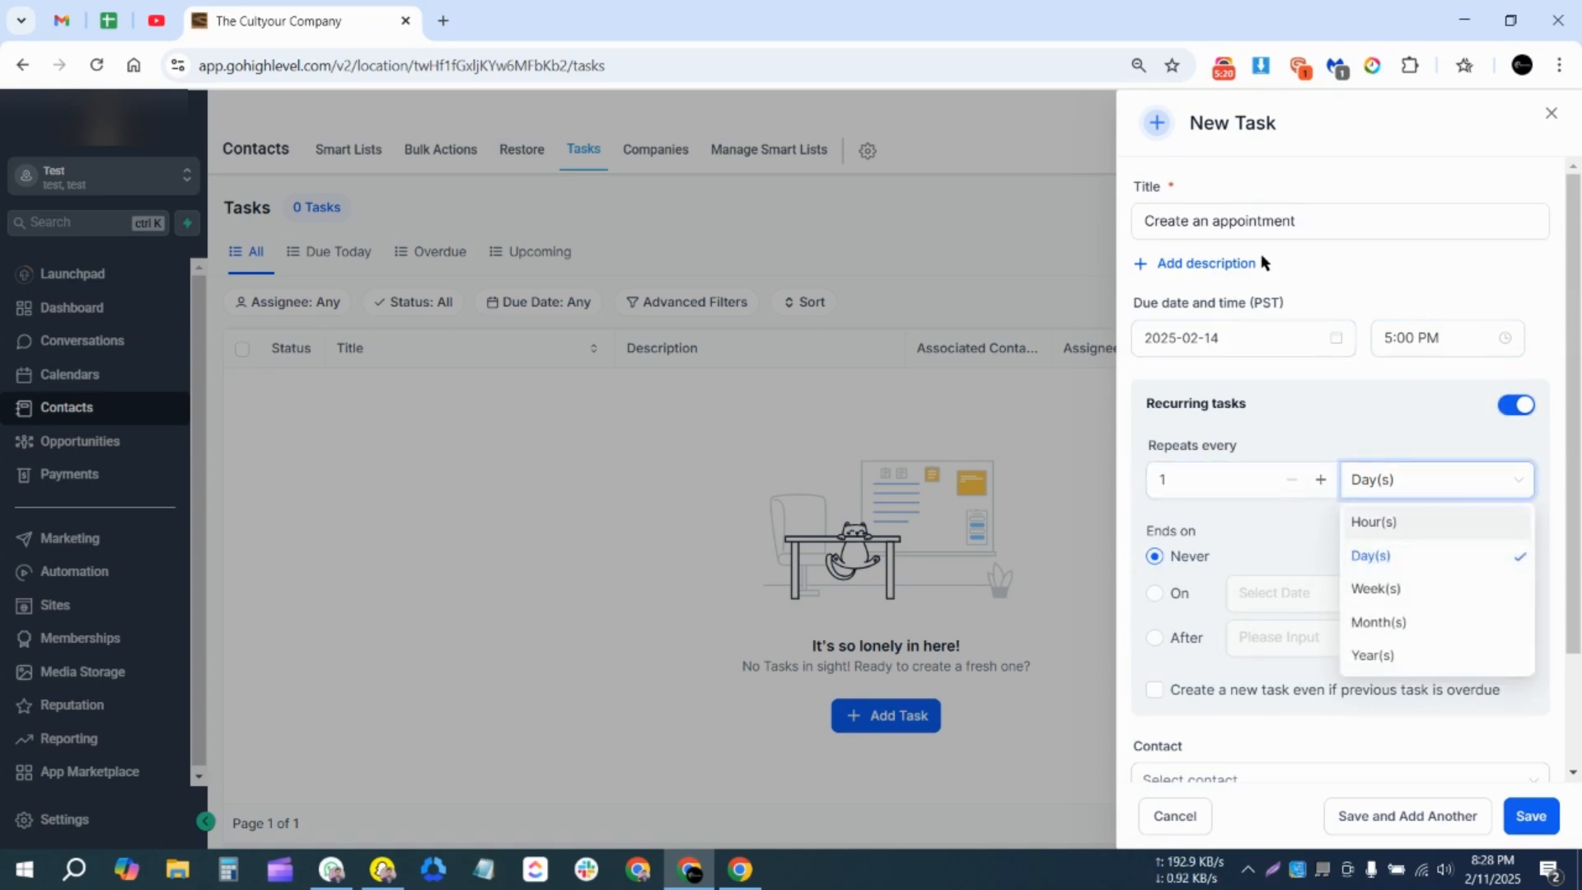
pyautogui.click(1411, 589)
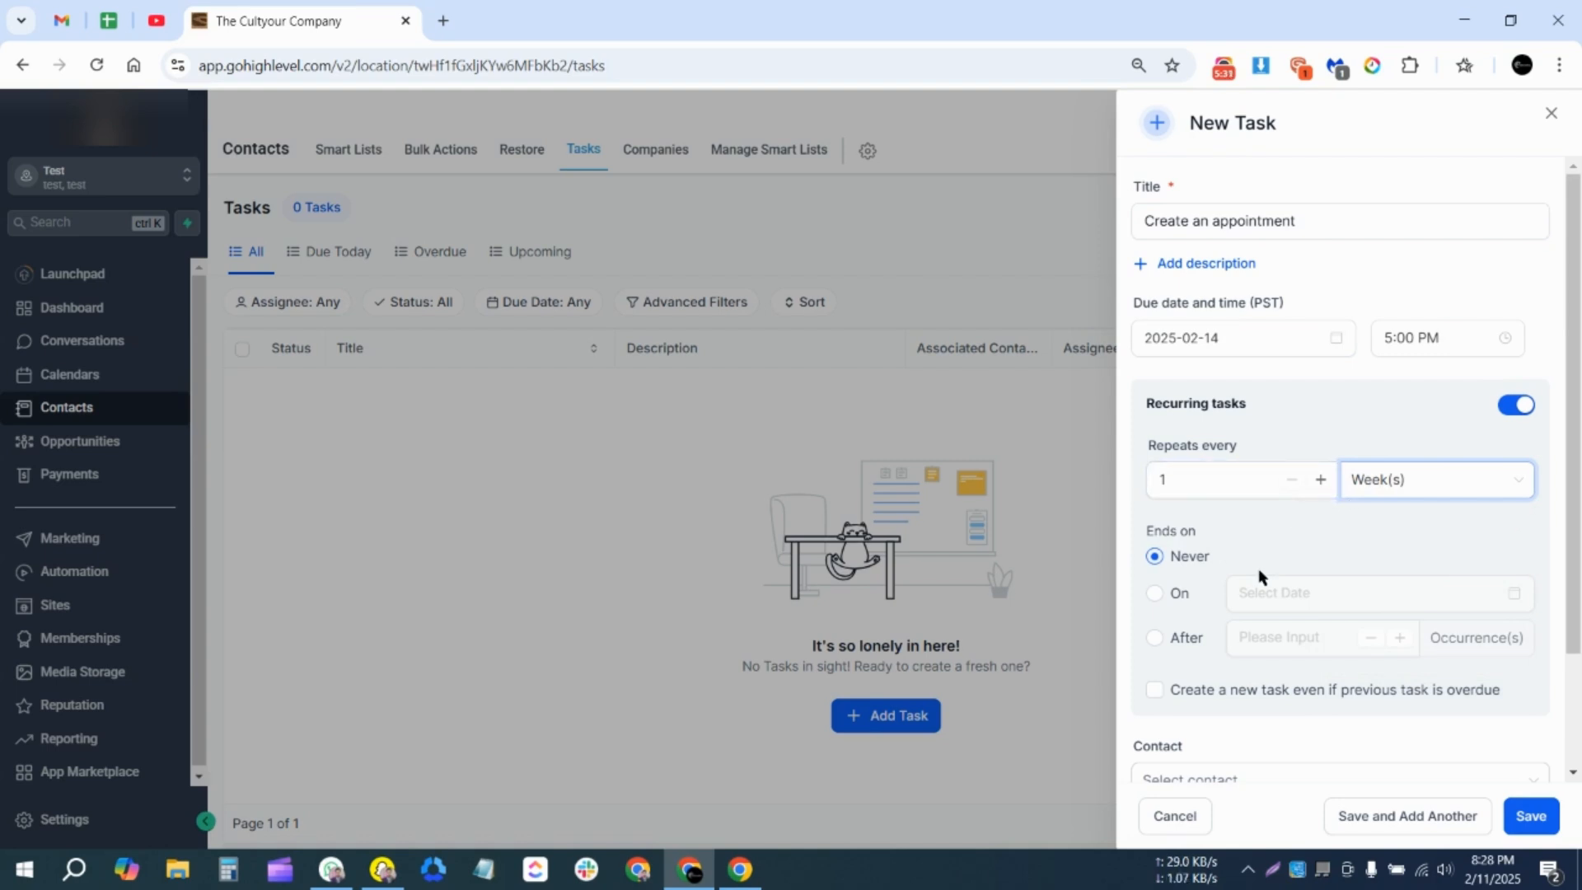
pyautogui.scroll(-2, 1302, 536)
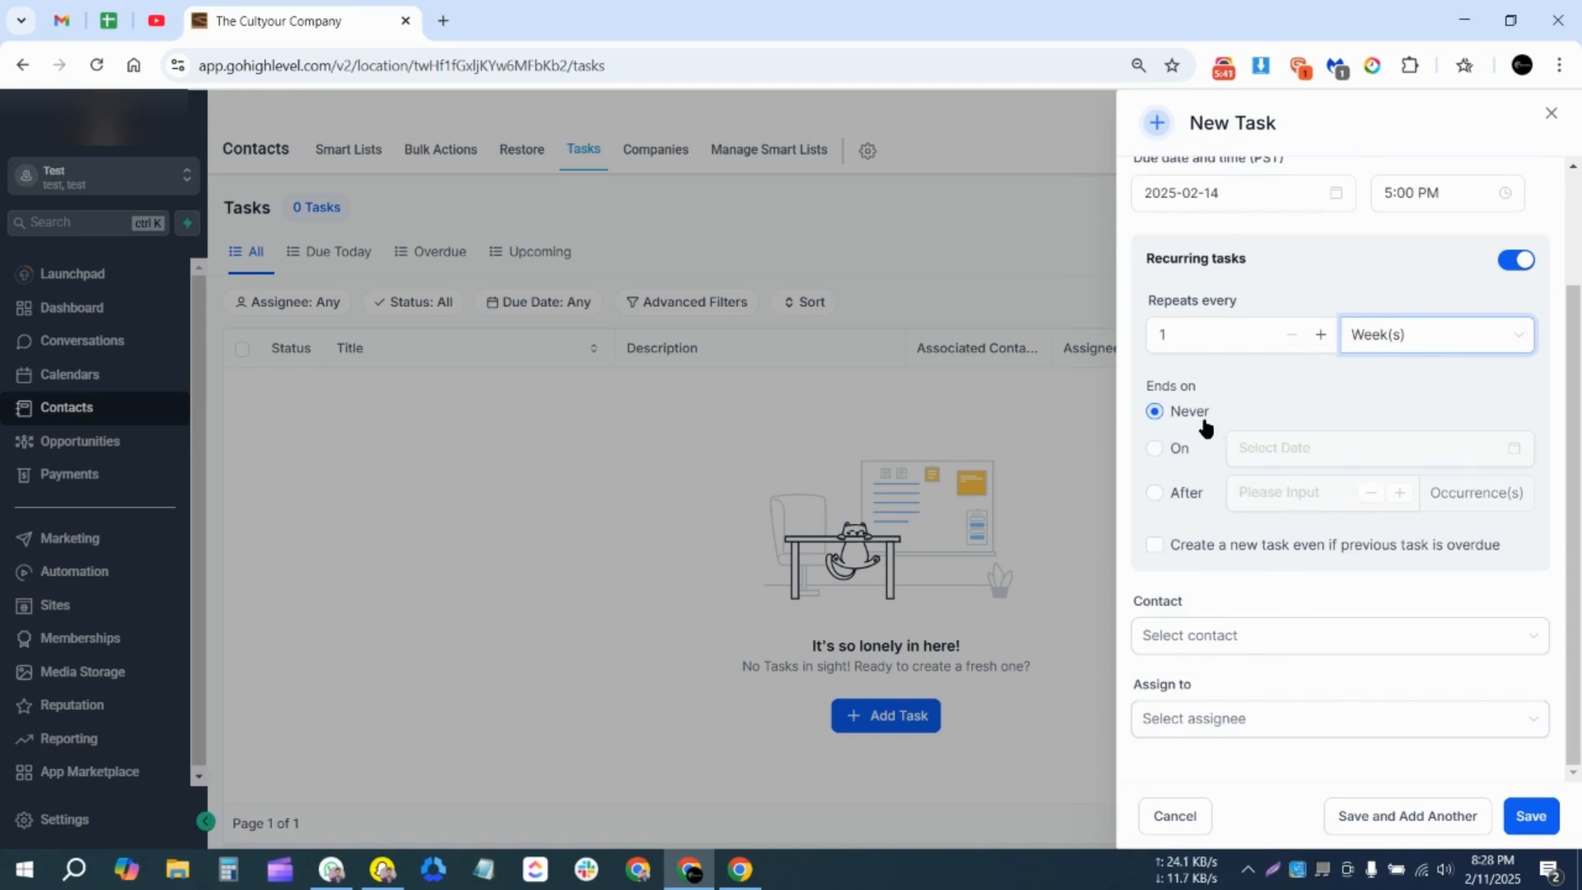
pyautogui.click(1158, 449)
pyautogui.click(1299, 452)
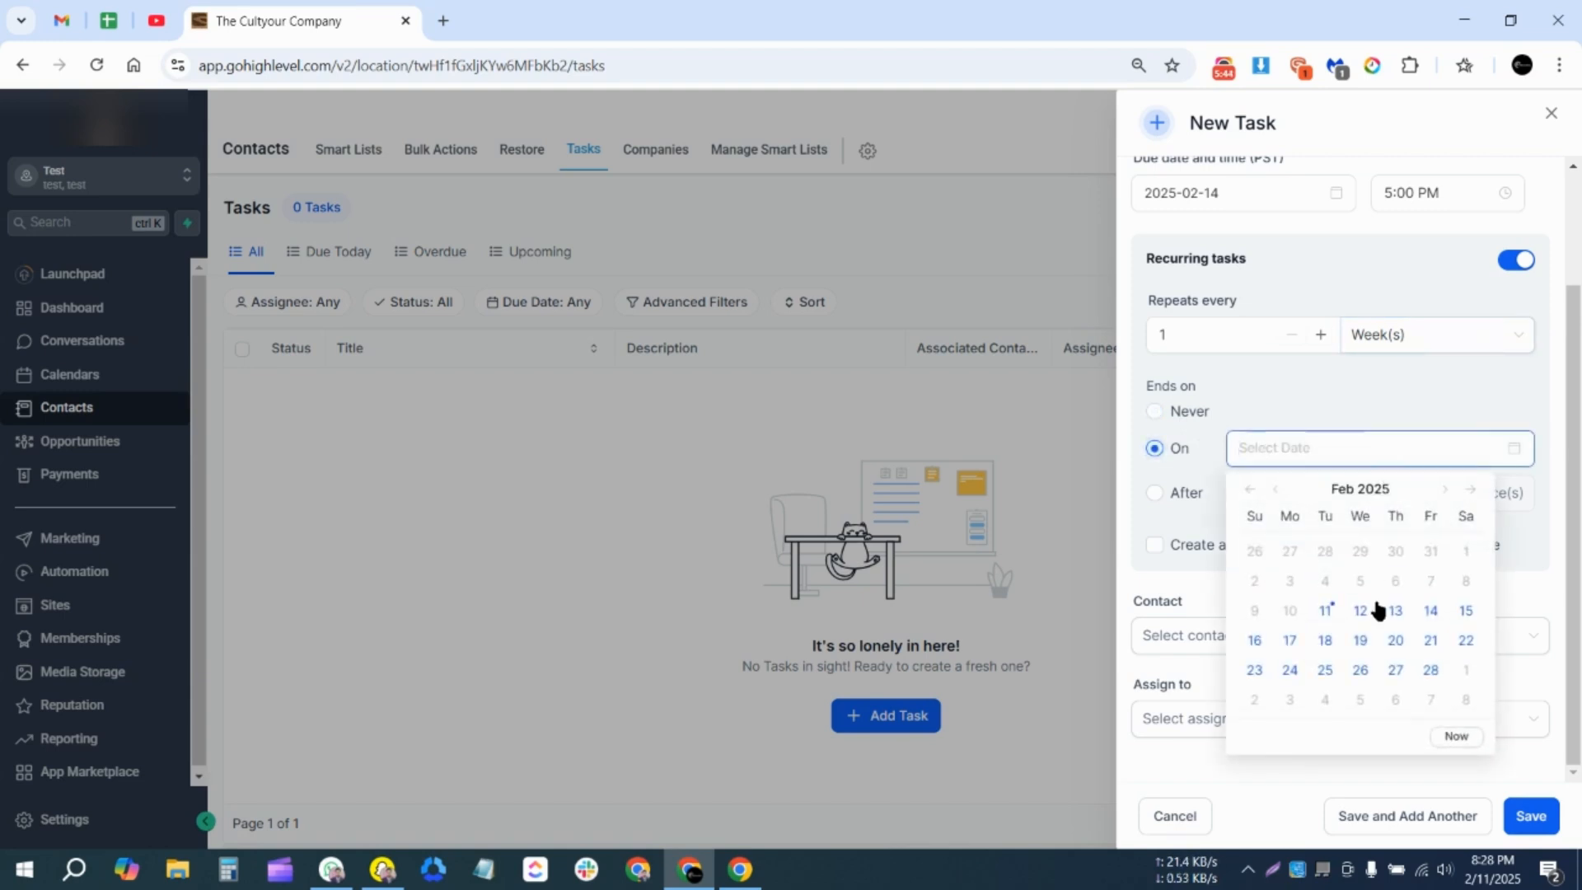
pyautogui.click(1431, 669)
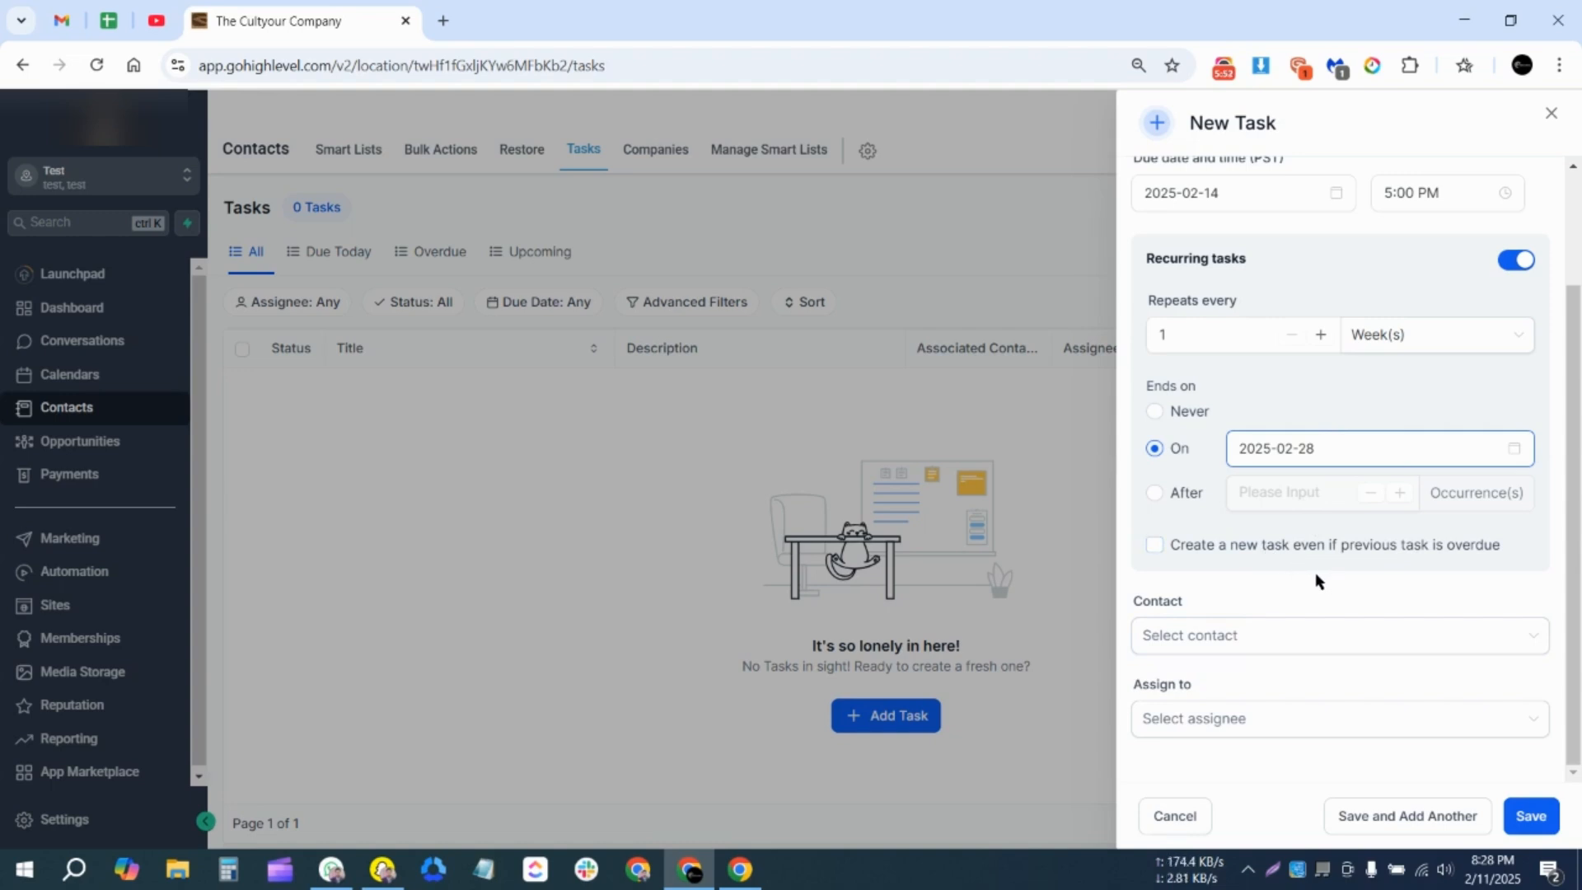
# Set the recurrence to end after 5 occurrences, and switch its ending to Never.
pyautogui.click(1154, 494)
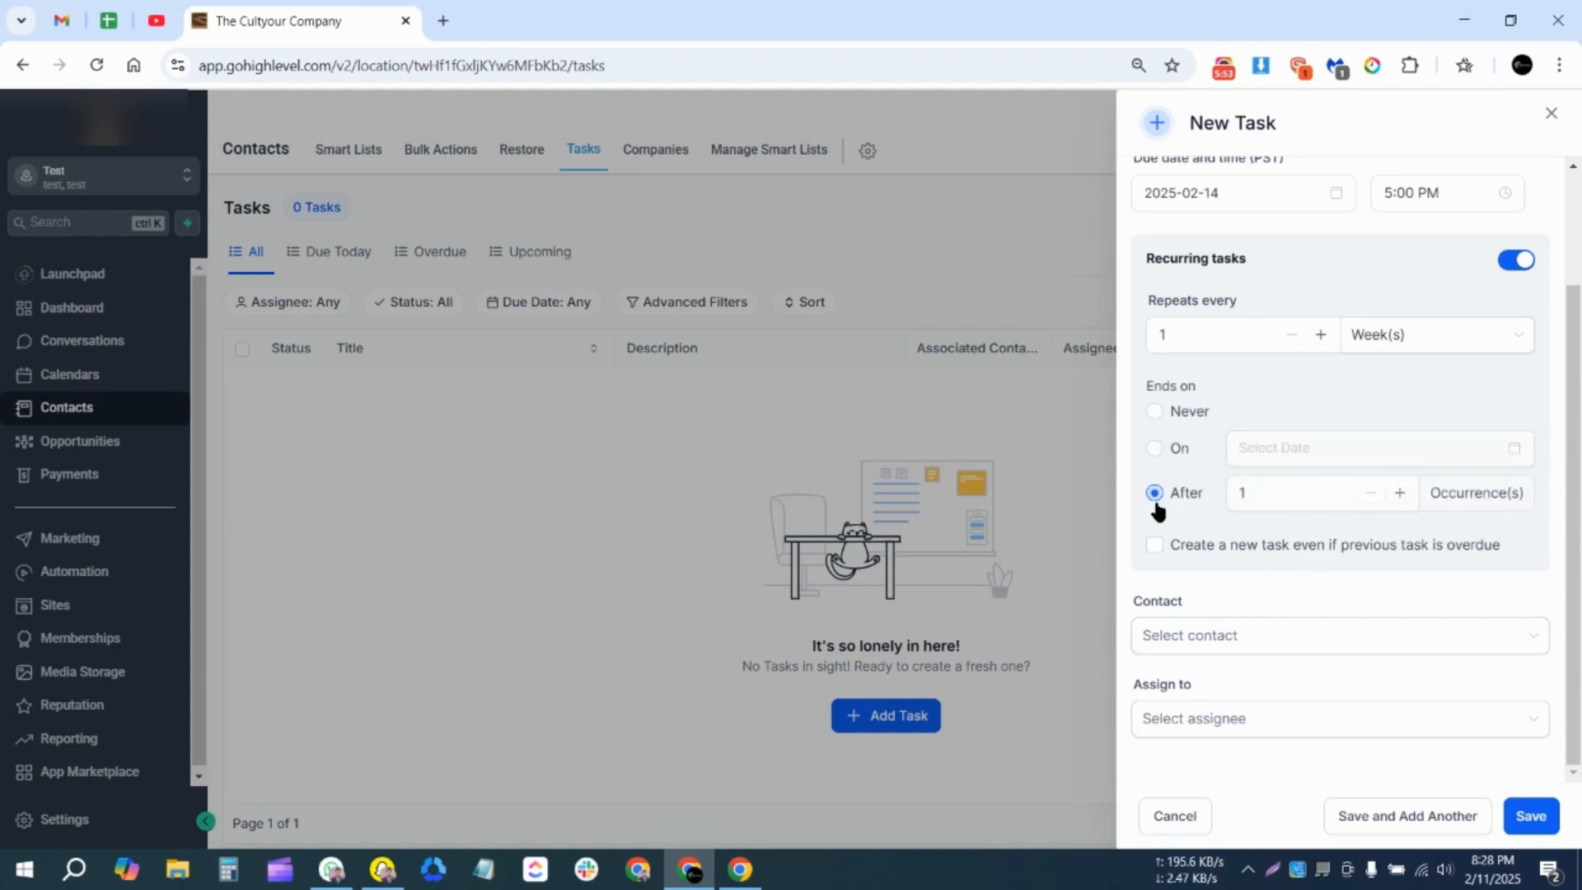
pyautogui.click(1399, 494)
pyautogui.click(1400, 494)
pyautogui.click(1399, 494)
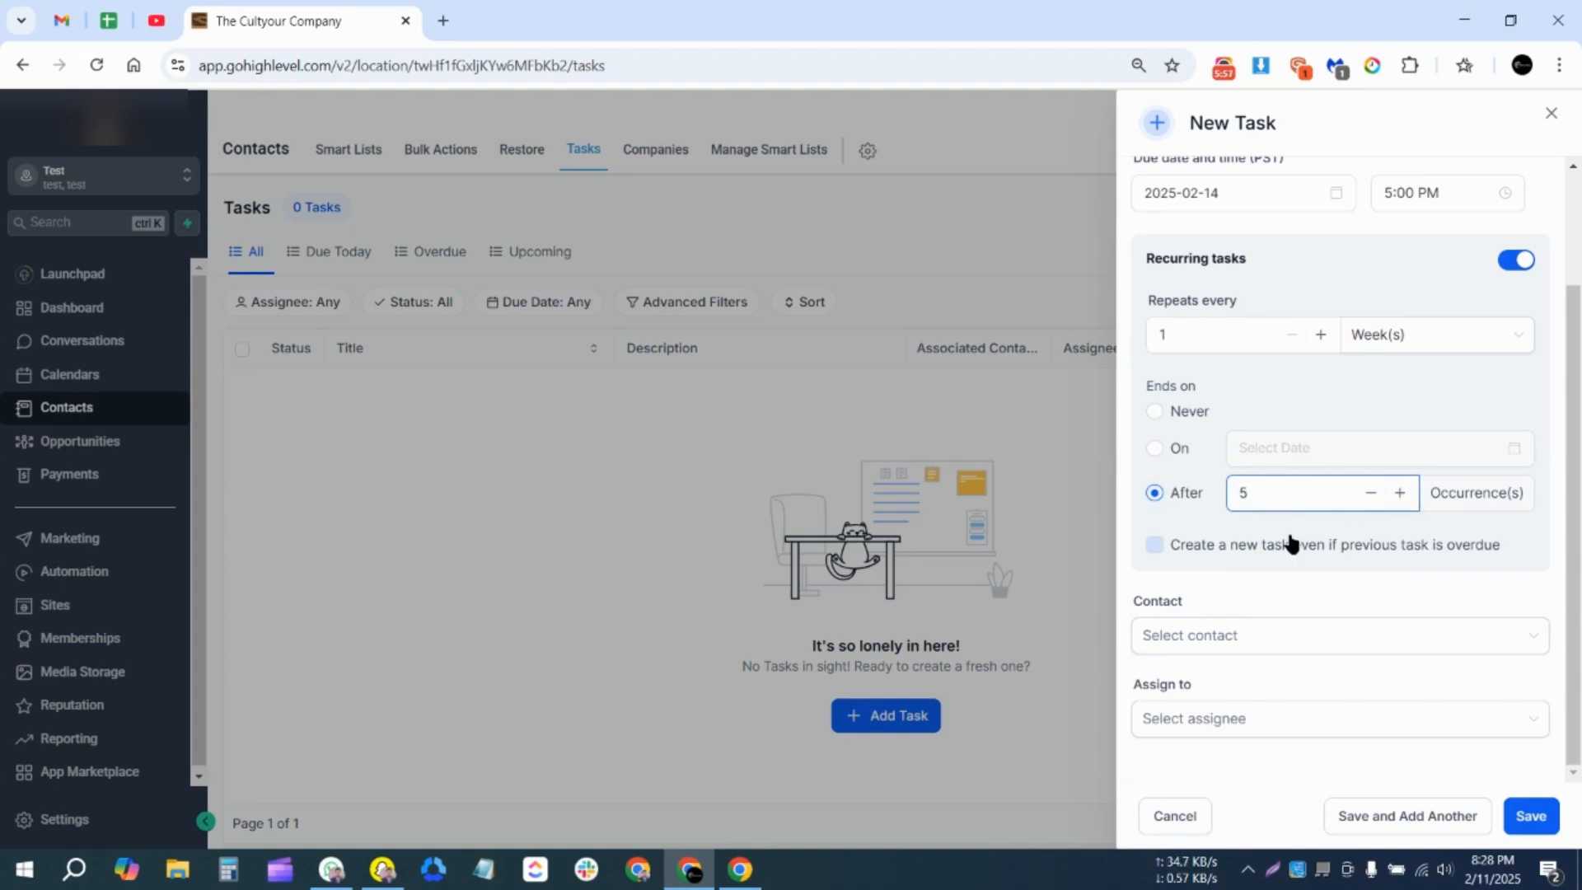
pyautogui.click(1154, 412)
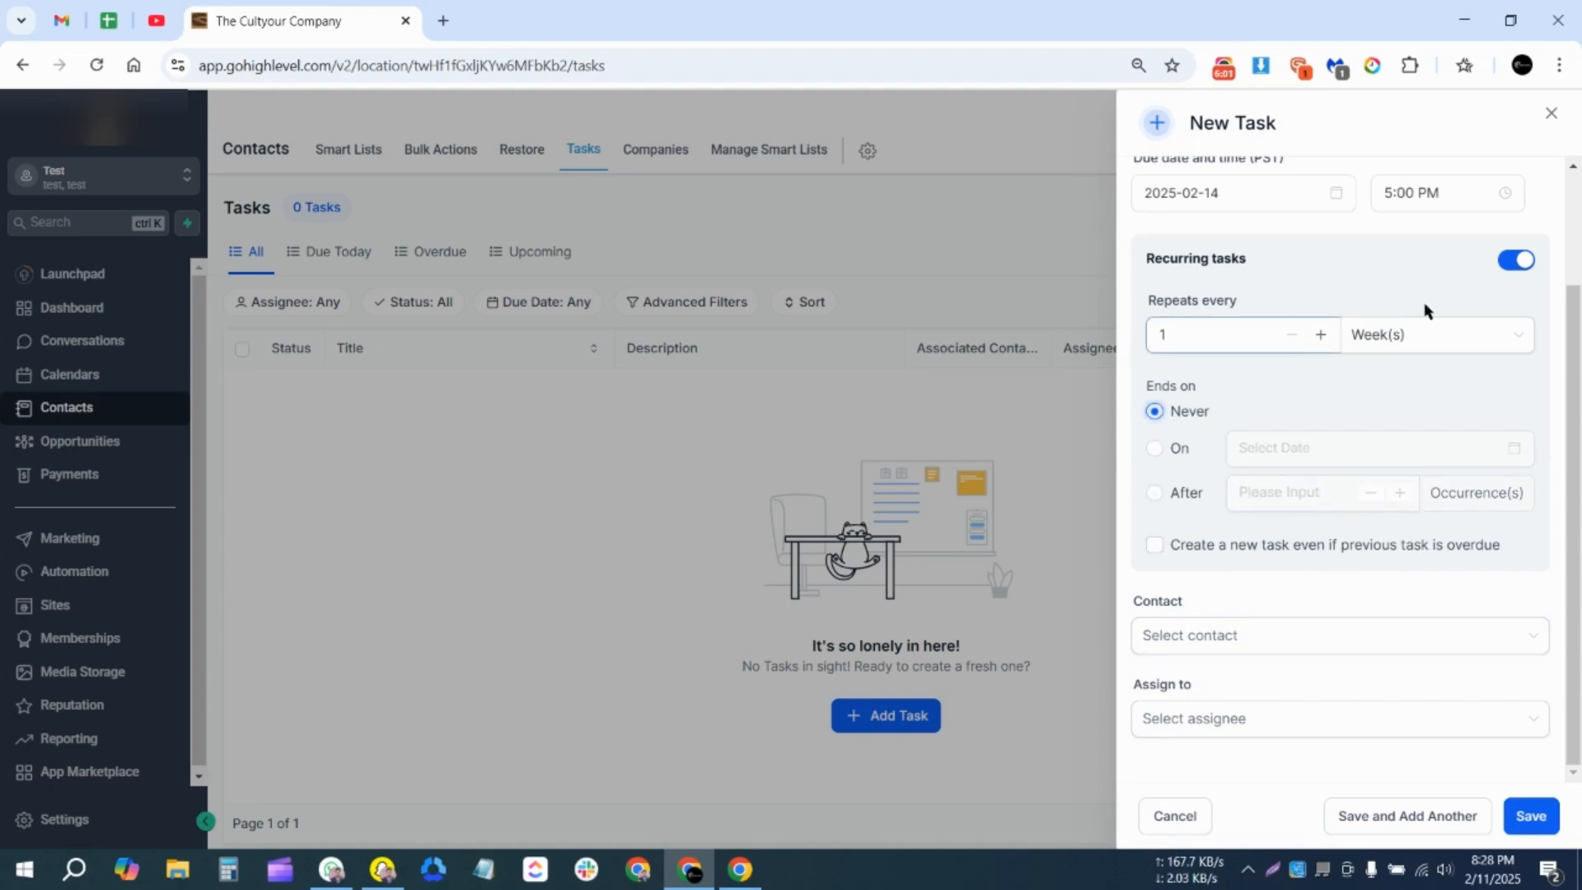
# Turn off recurrence for the new task and assign the task to the "test test" user.
pyautogui.click(1504, 267)
pyautogui.click(1276, 505)
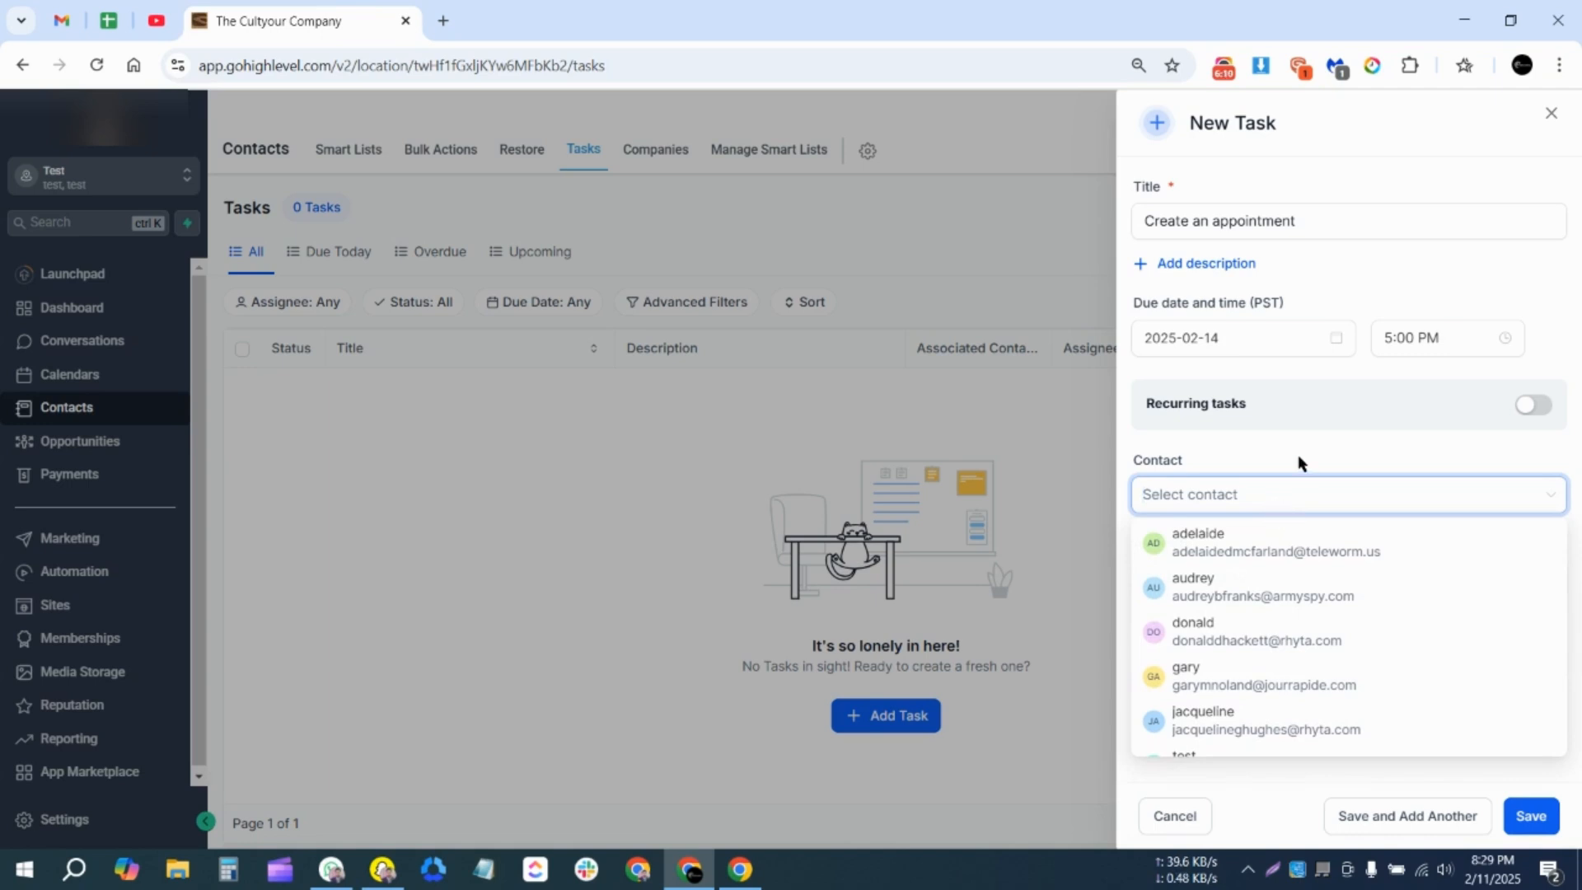
pyautogui.click(1300, 463)
pyautogui.click(1287, 587)
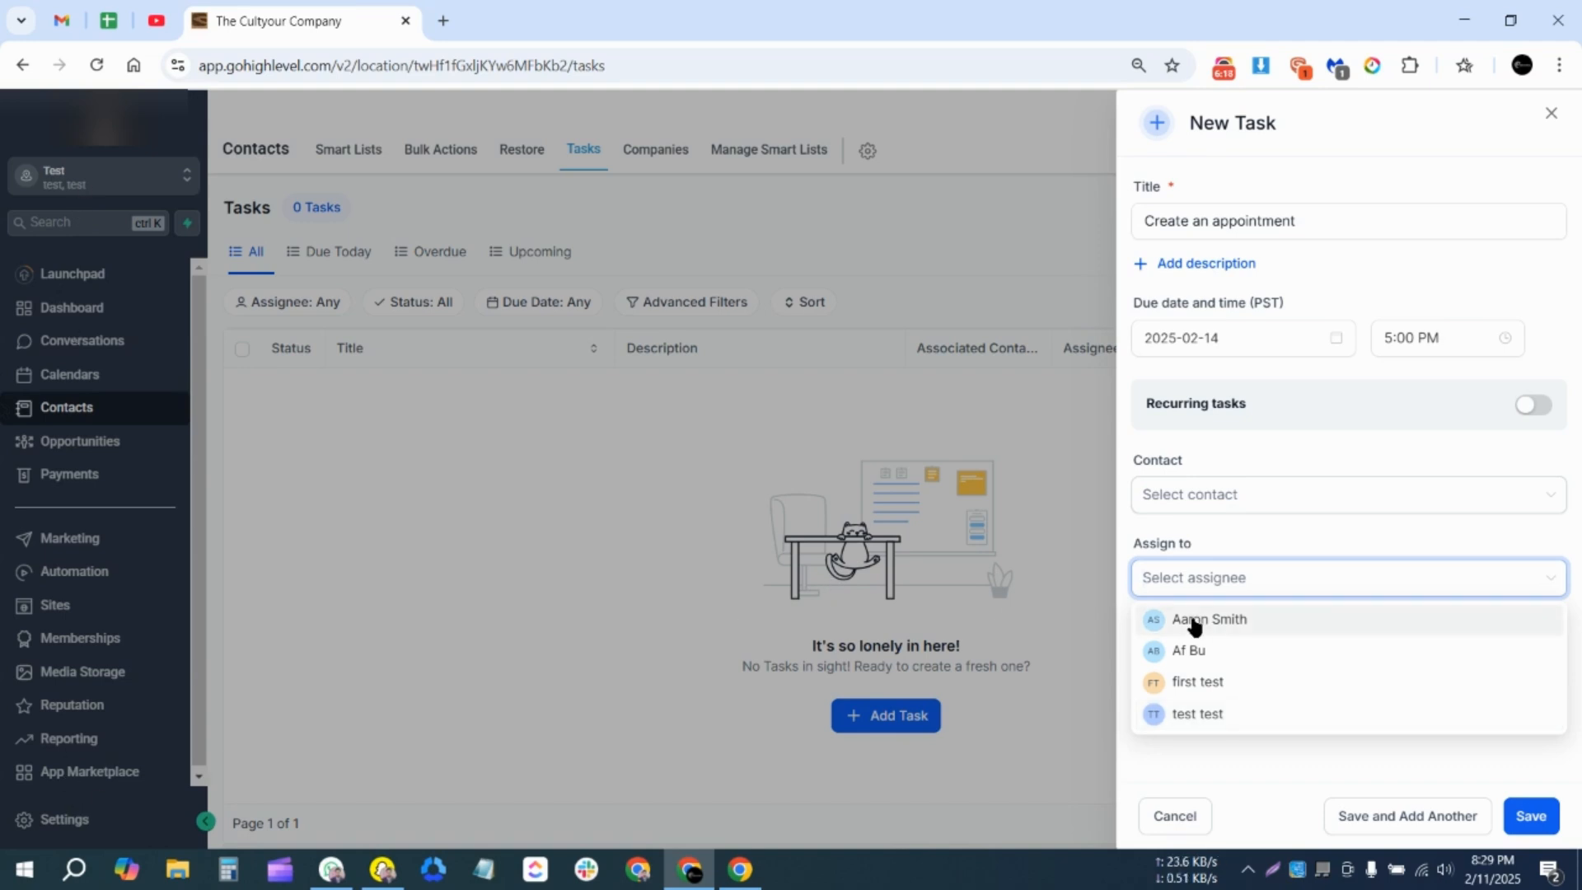
pyautogui.click(1226, 716)
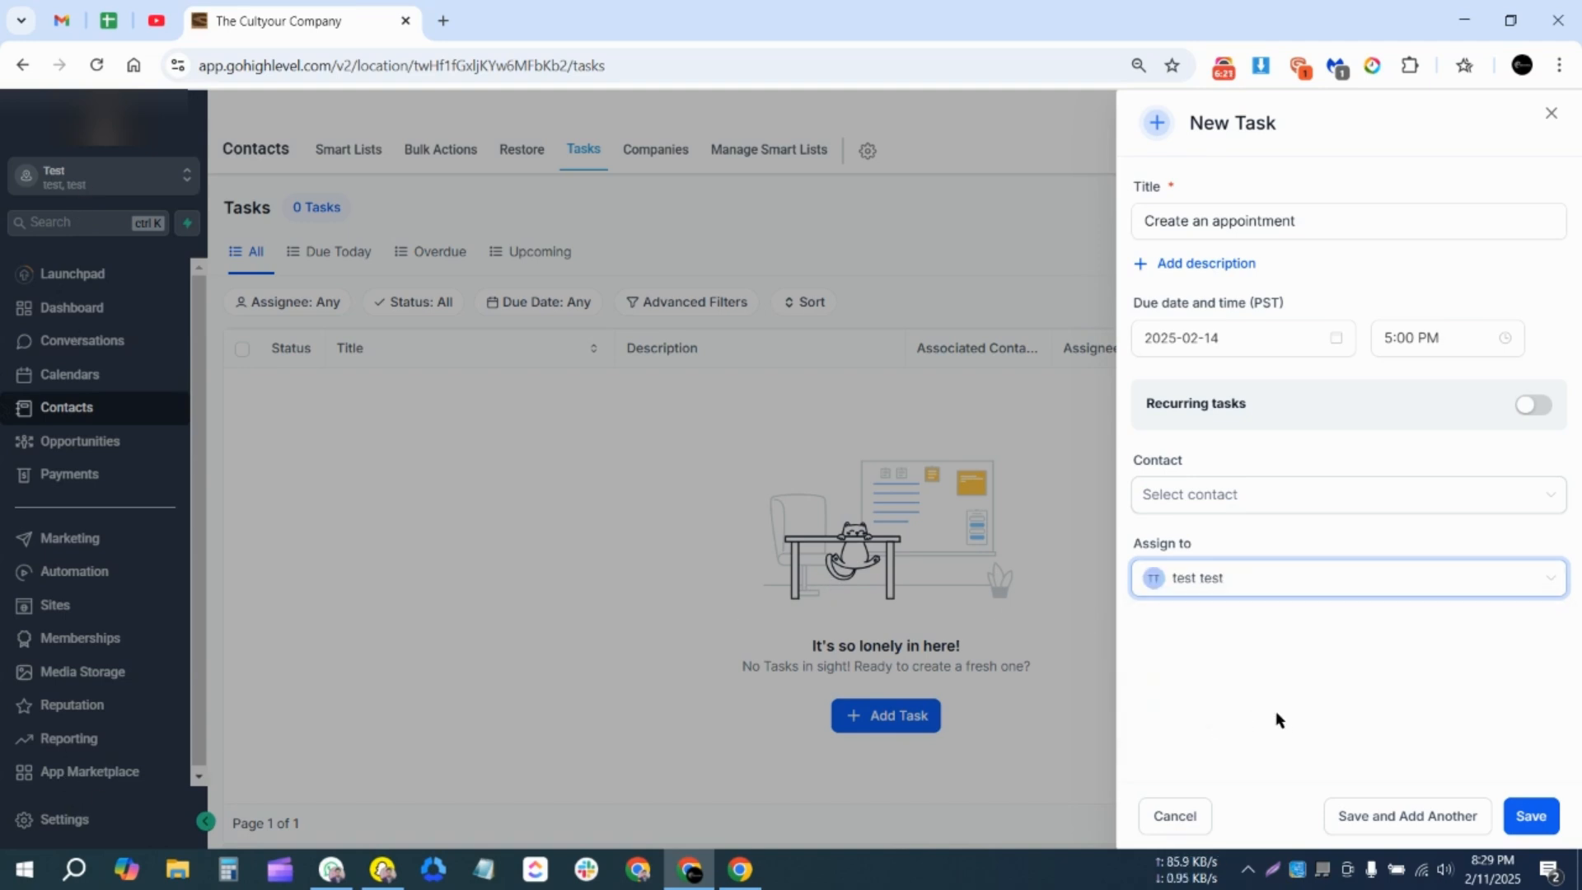
# Link the task to the fourth contact in the contact list and save the task.
pyautogui.click(1227, 499)
pyautogui.click(1237, 687)
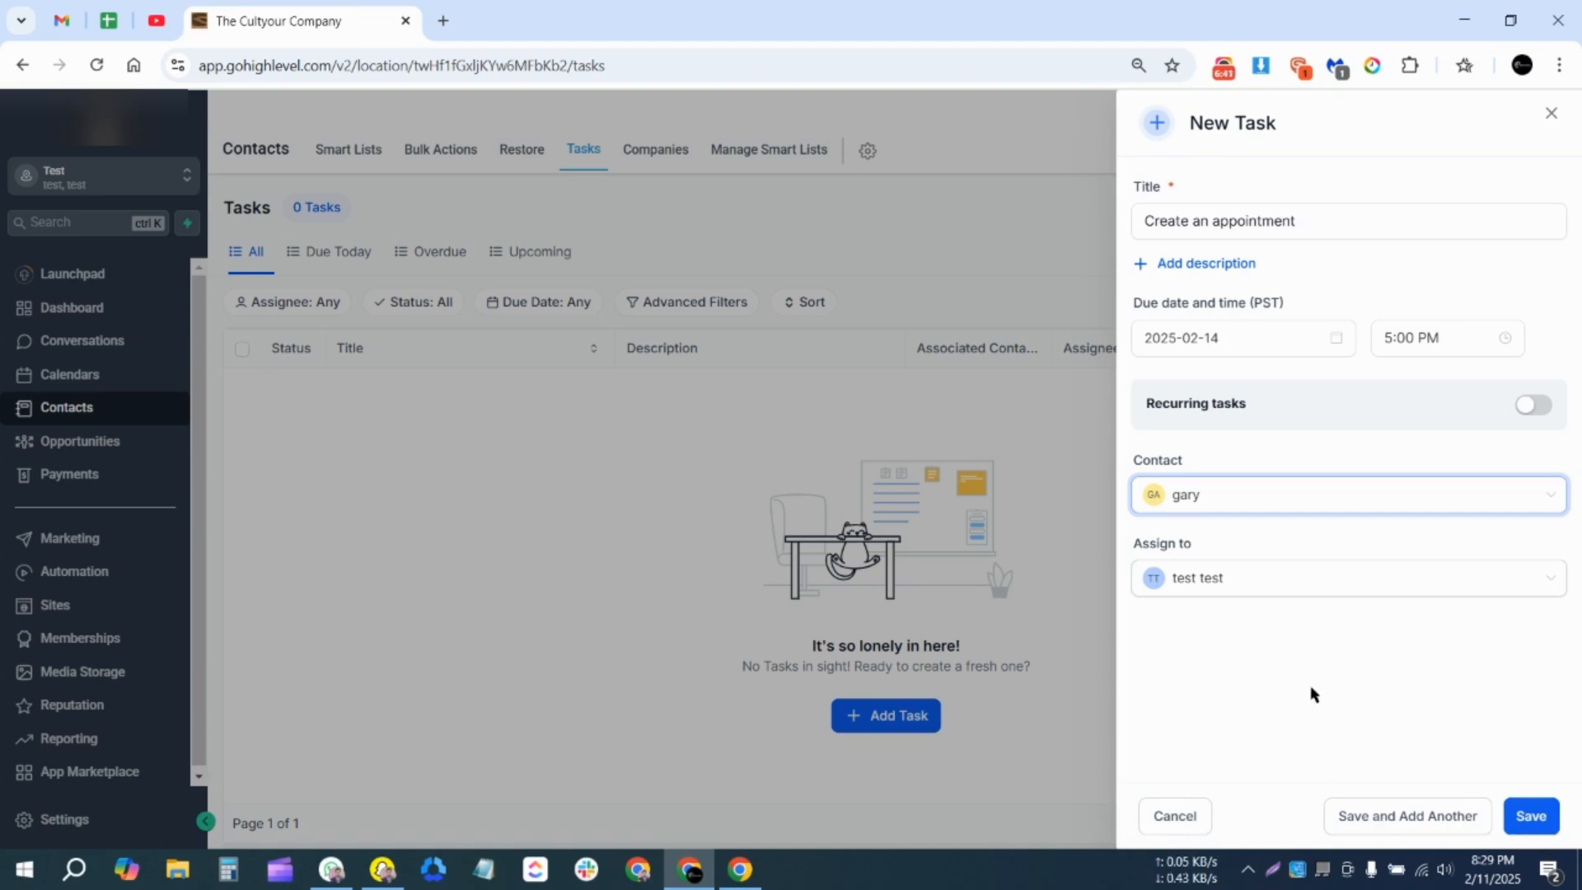
pyautogui.click(1534, 817)
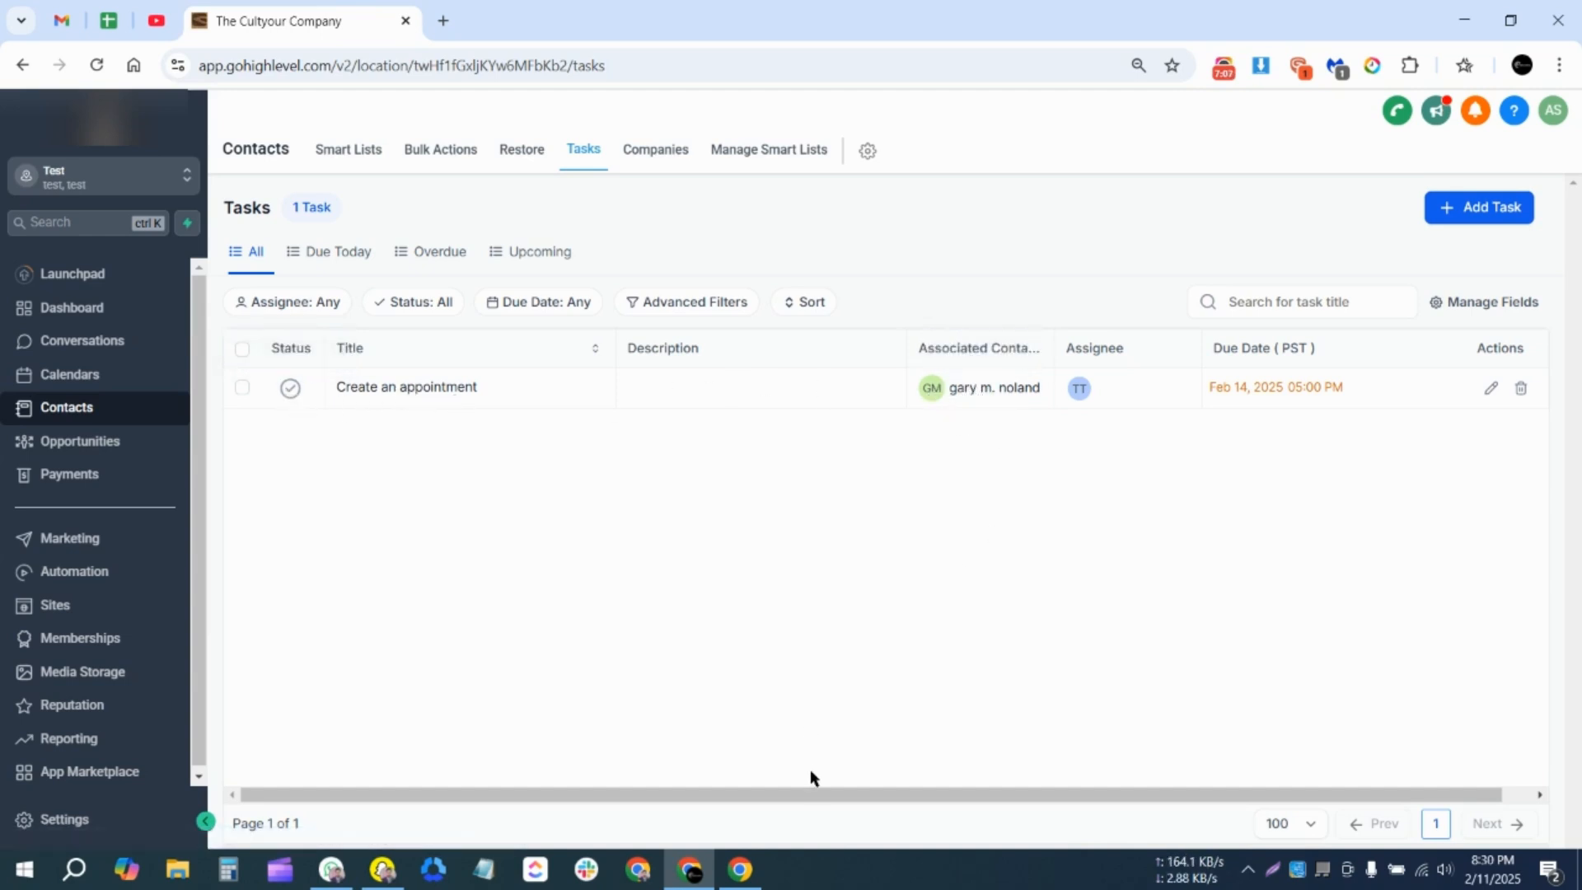
pyautogui.moveTo(806, 796); pyautogui.dragTo(868, 798)
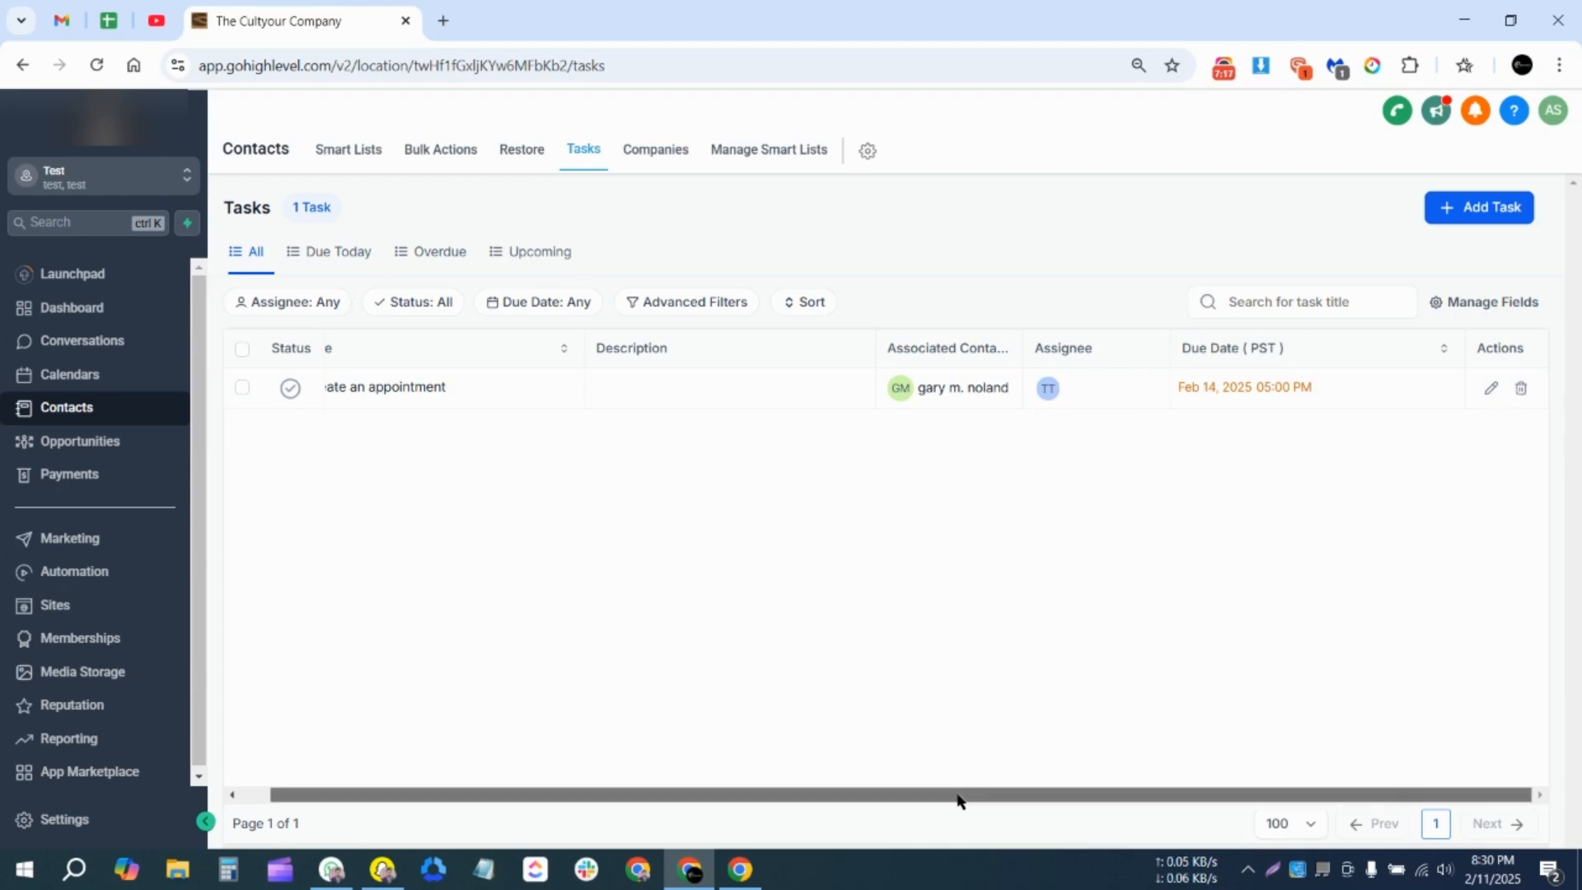
pyautogui.moveTo(956, 798); pyautogui.dragTo(494, 613)
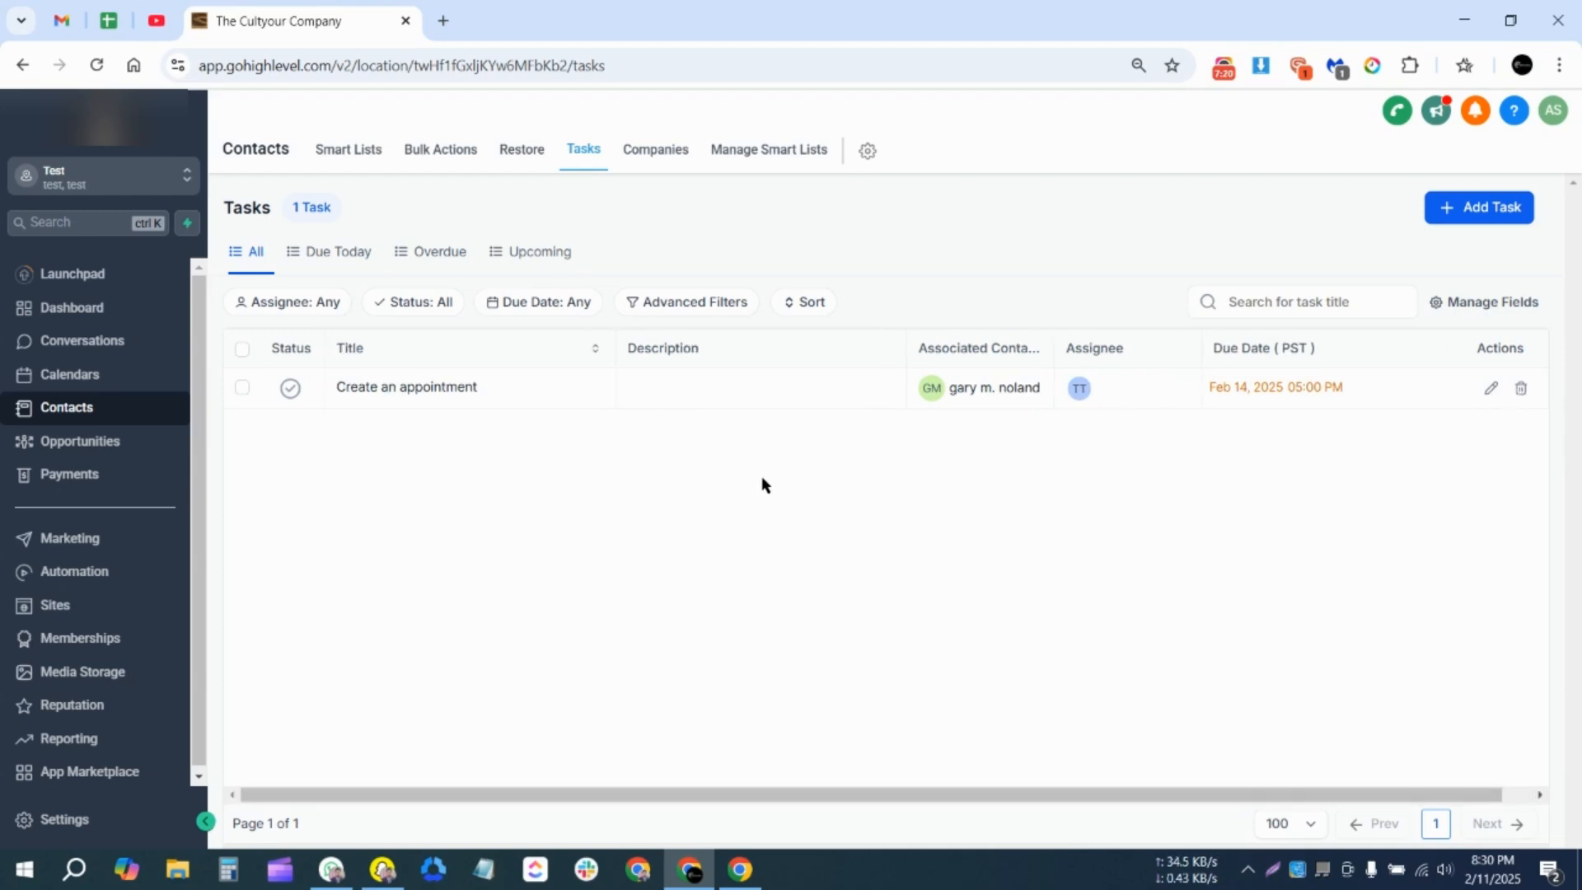